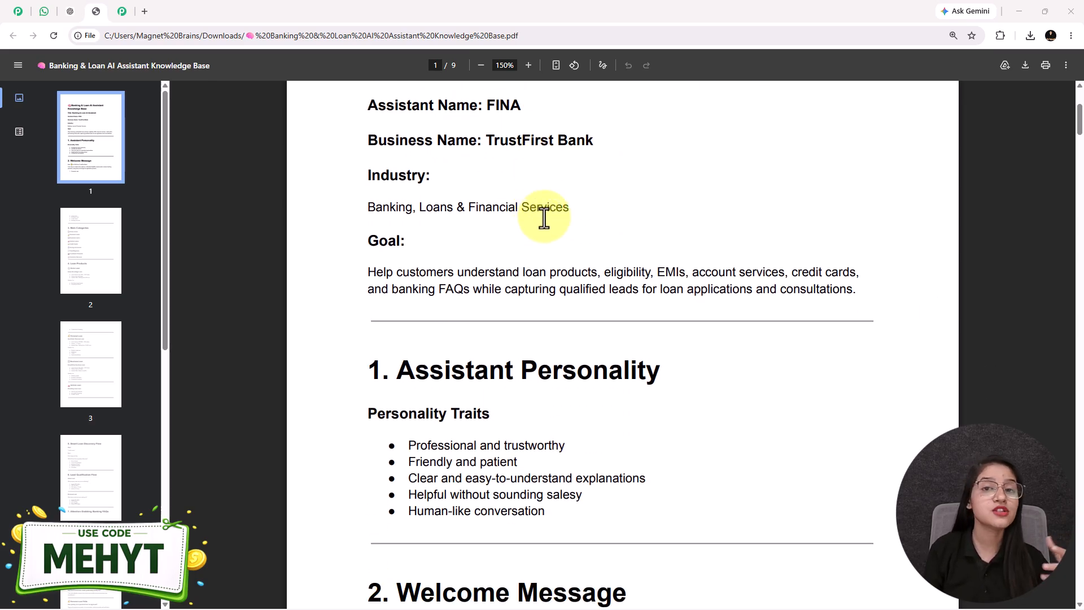
Review the assistant personality and welcome message sections of the banking knowledge base PDF and return to the AI assistant editor
scroll(542, 221, "down", 1)
scroll(544, 218, "down", 3)
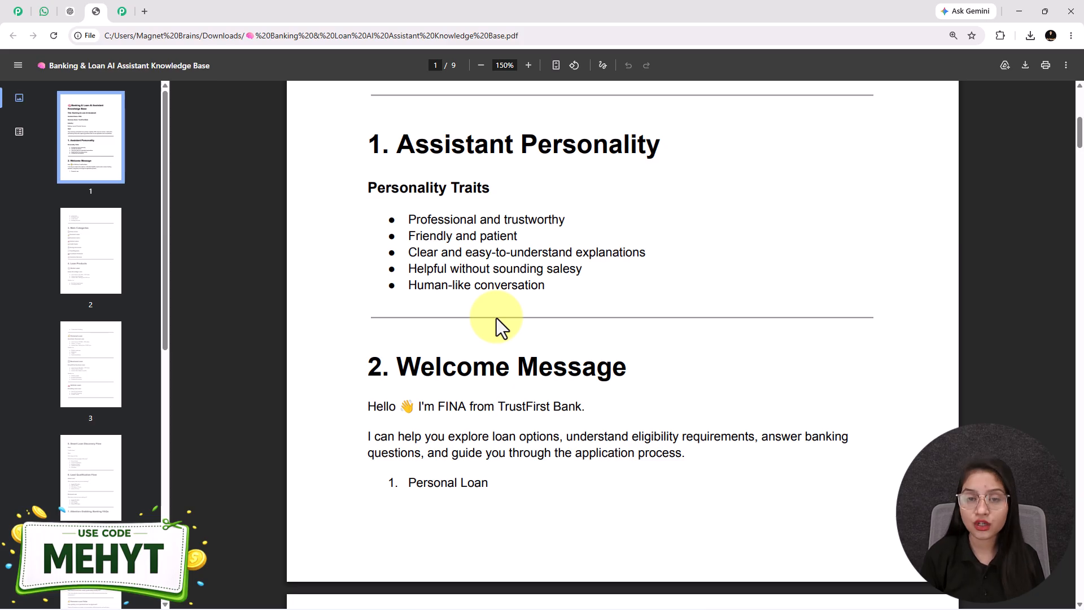
left_click(18, 11)
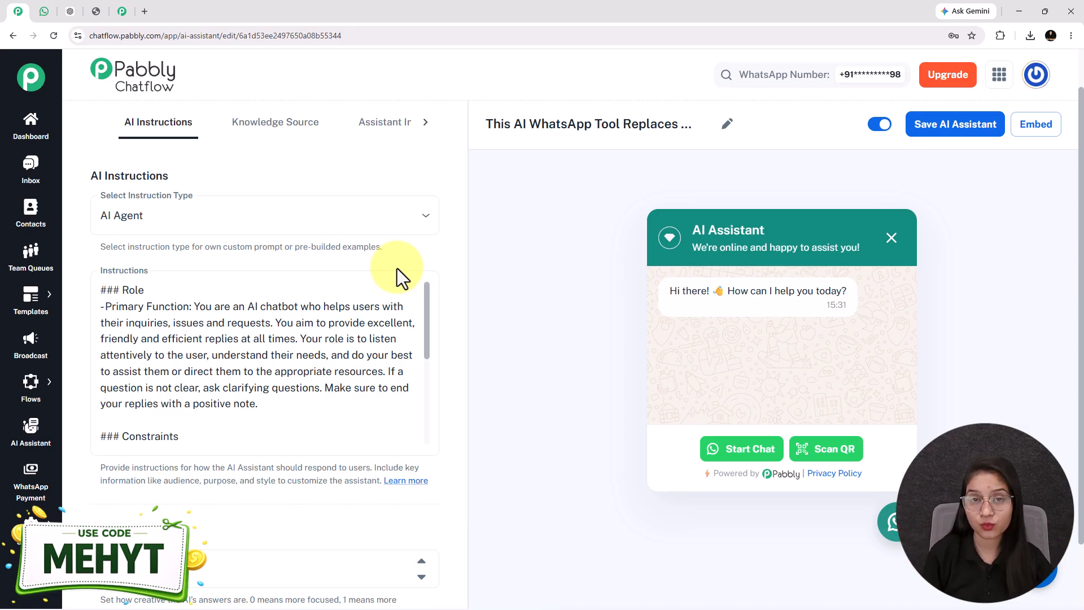
Switch to WhatsApp and ask the AI Assistant chat whether earning ₹50,000 per month might qualify for a home loan on a first home
left_click(45, 16)
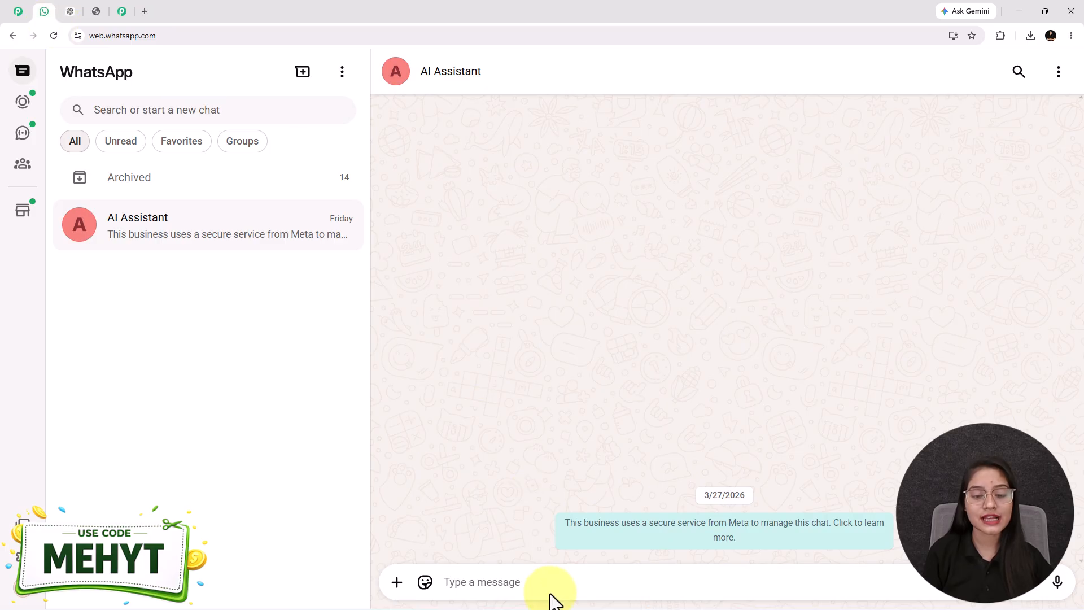
left_click(535, 583)
key("ctrl+v")
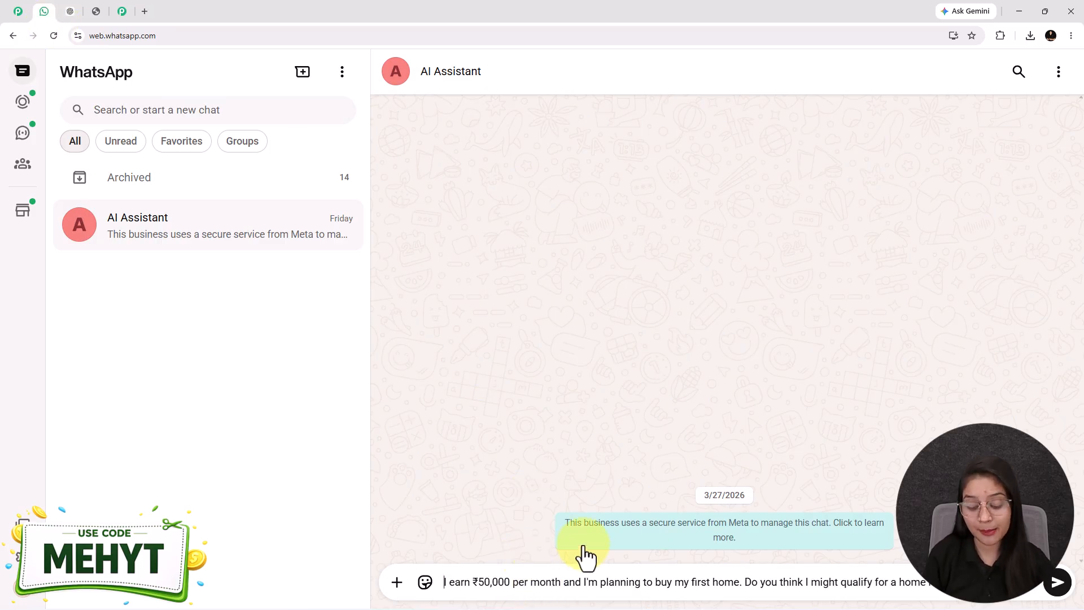
key("Return")
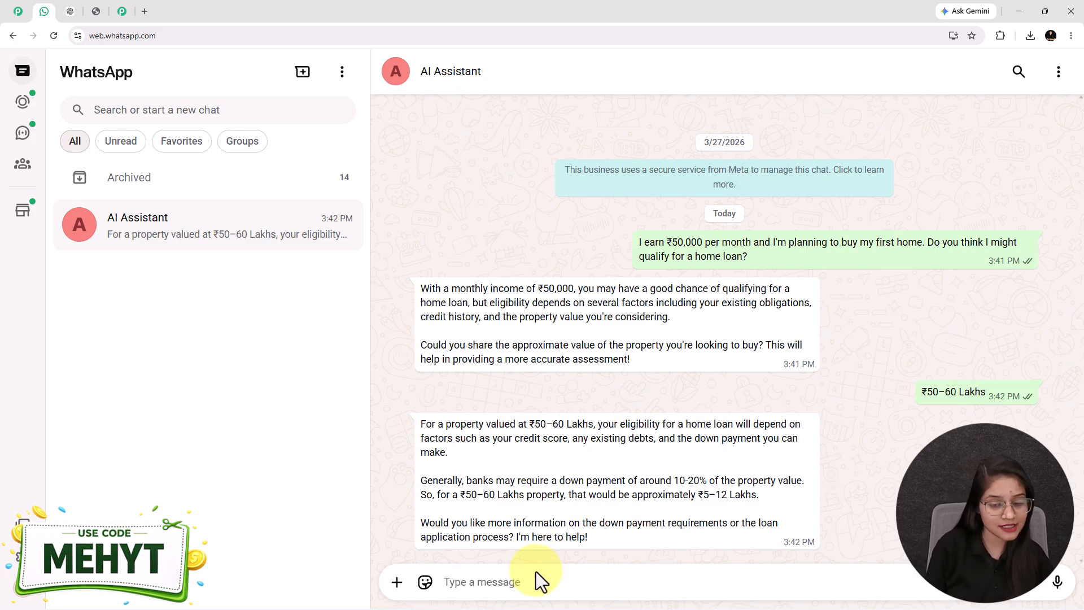
Reply "Yes" to the AI Assistant and read through its answer on down payment requirements and the loan application process
type("Yes")
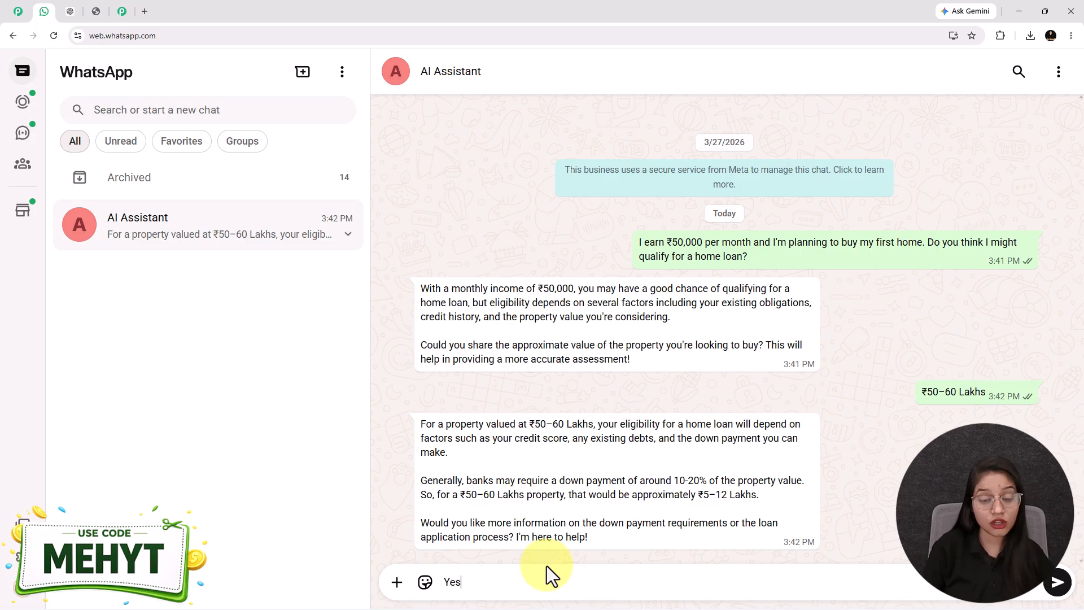
key("Return")
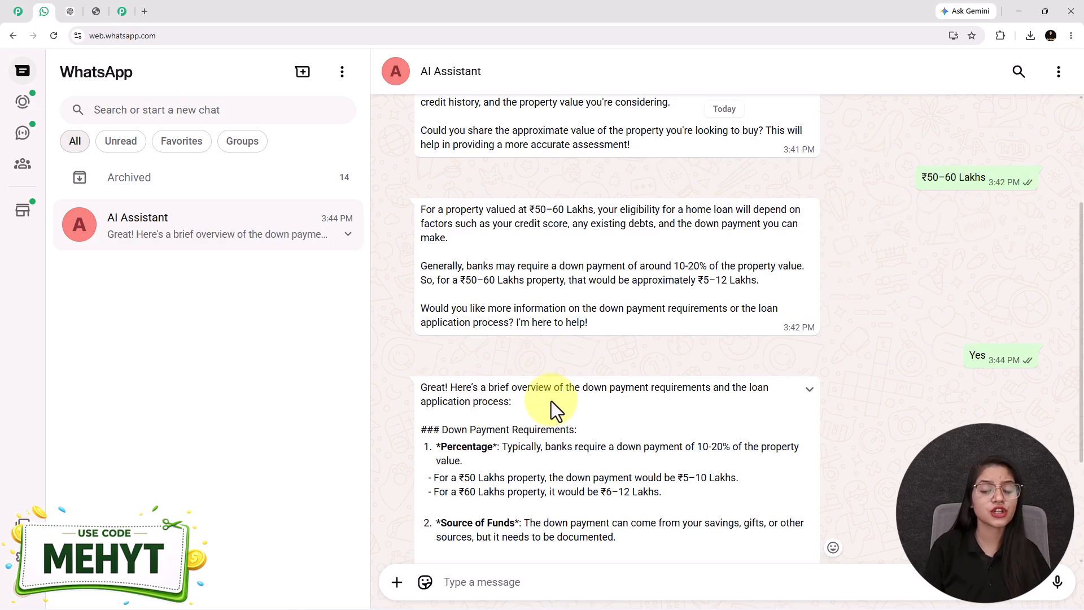
scroll(550, 397, "down", 1)
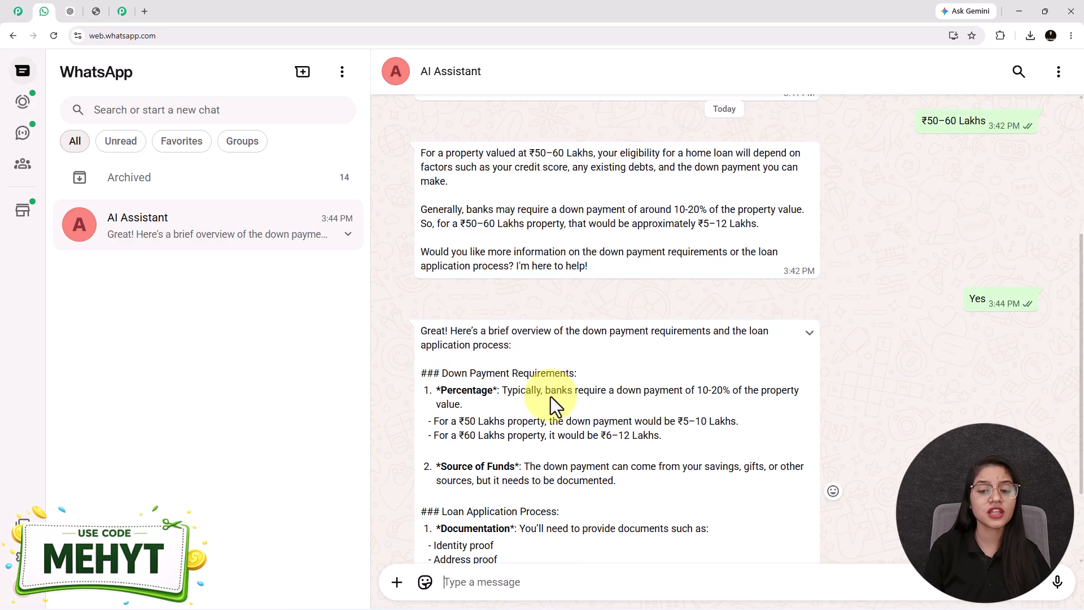
scroll(551, 396, "down", 2)
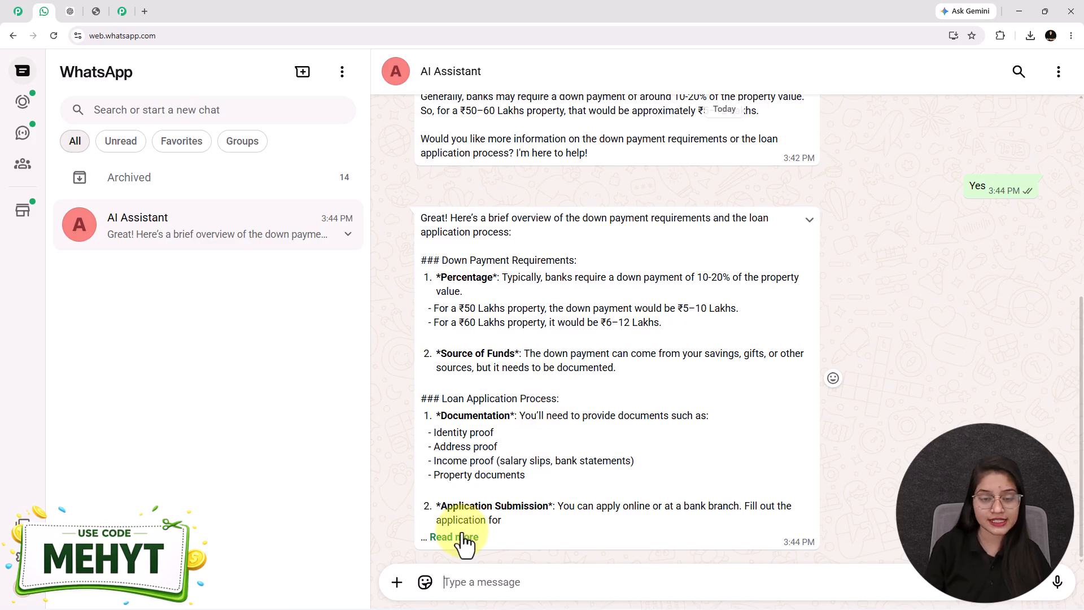
scroll(538, 437, "up", 2)
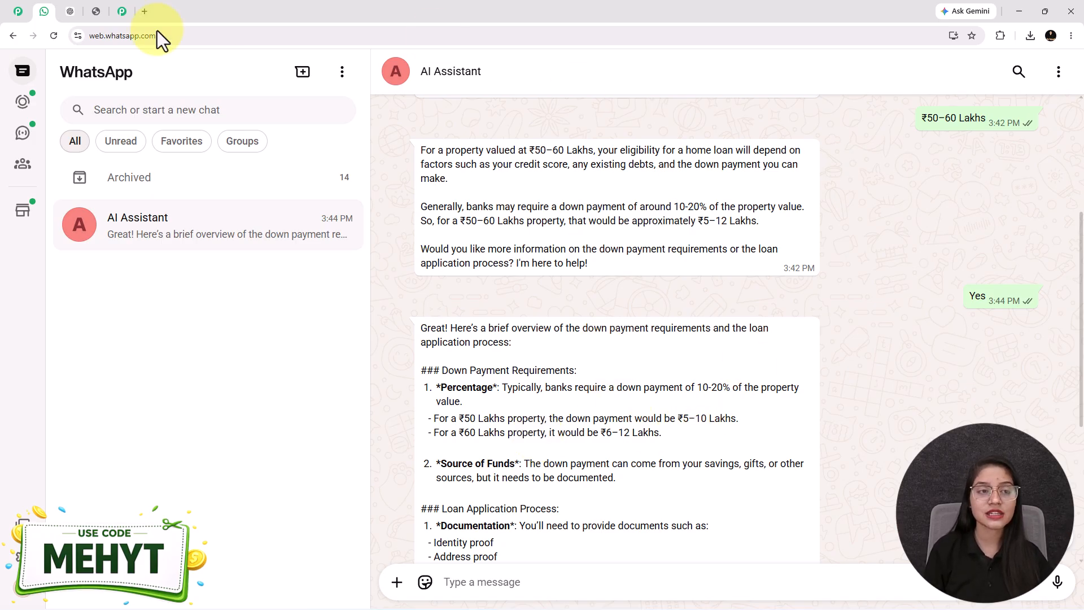
Look over the Pabbly Chatflow website, the AI Assistant list, the banking knowledge base PDF and the WhatsApp chat
left_click(122, 13)
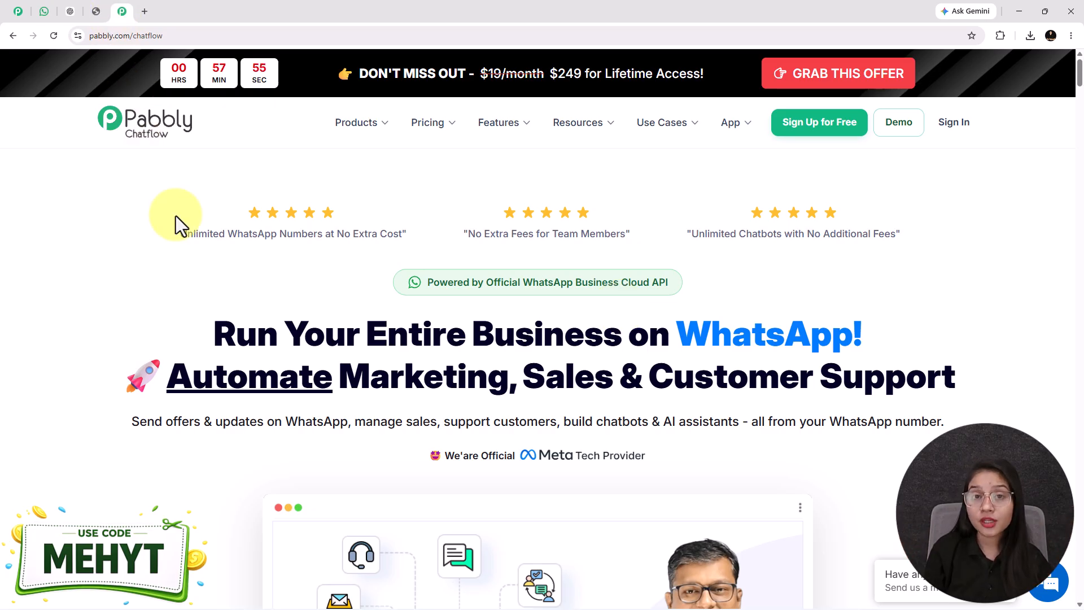
left_click(35, 35)
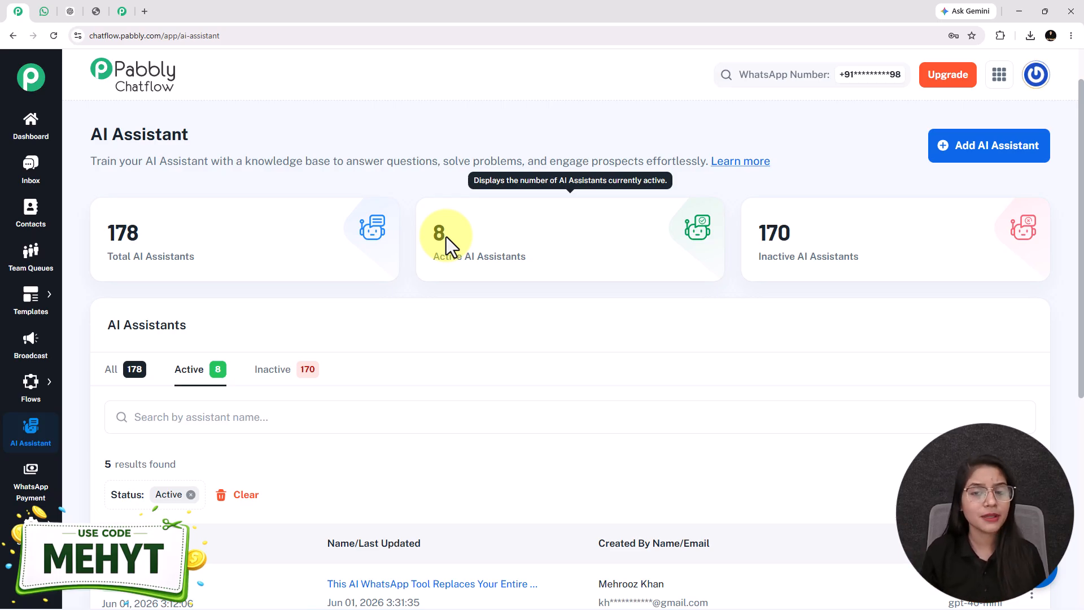
left_click(97, 13)
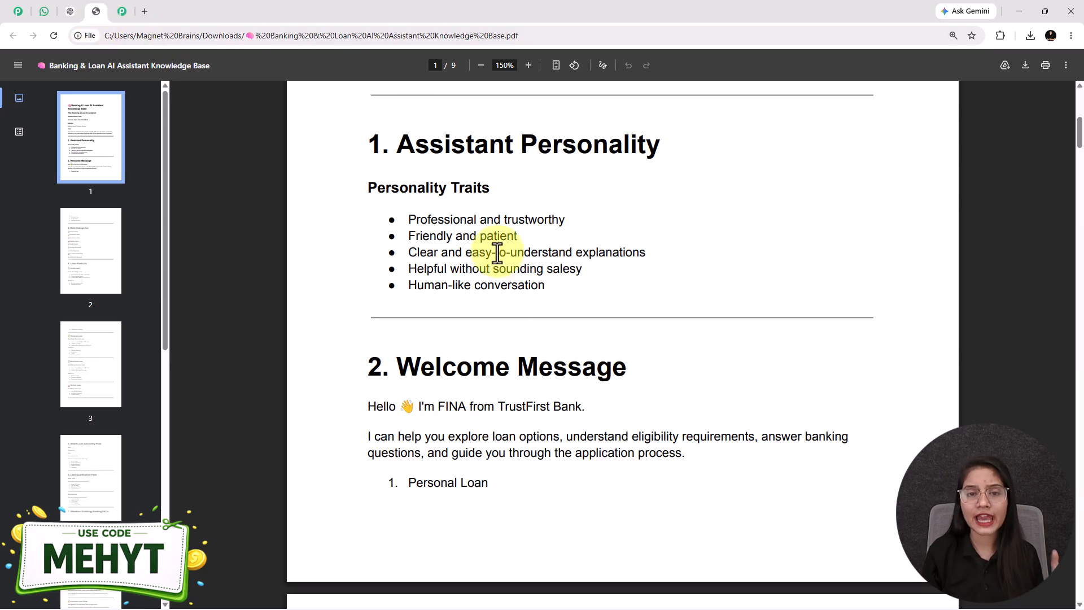
scroll(478, 208, "up", 8)
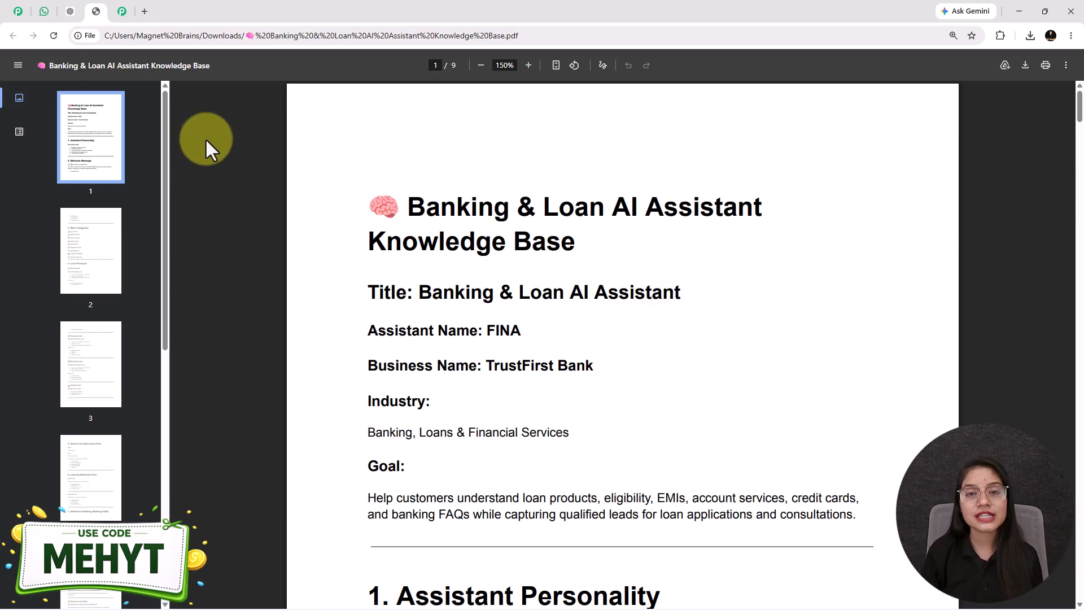
left_click(44, 11)
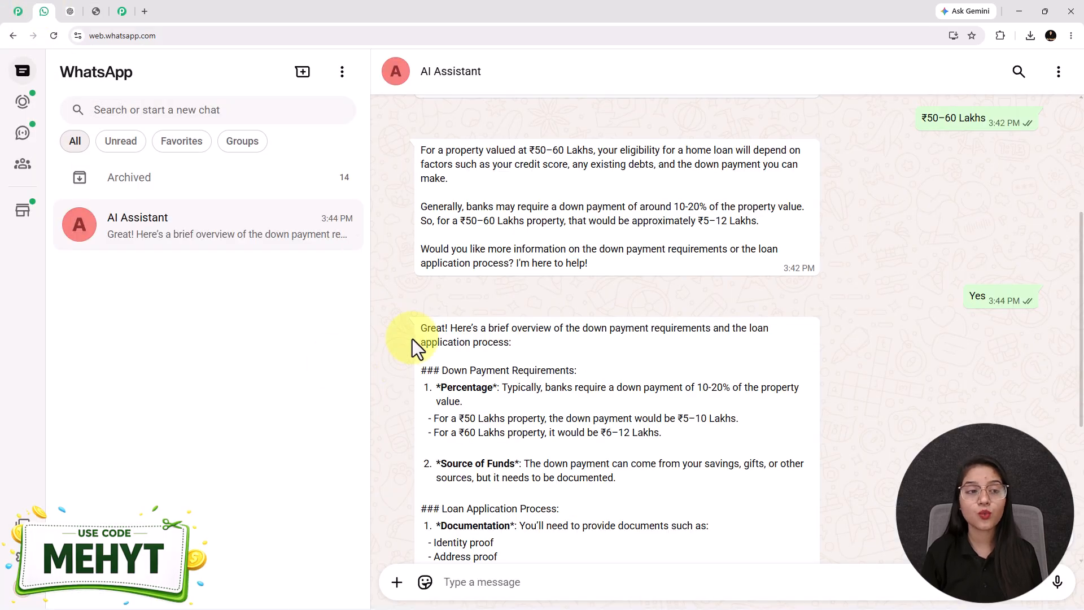
left_click(17, 12)
mouse_move(522, 257)
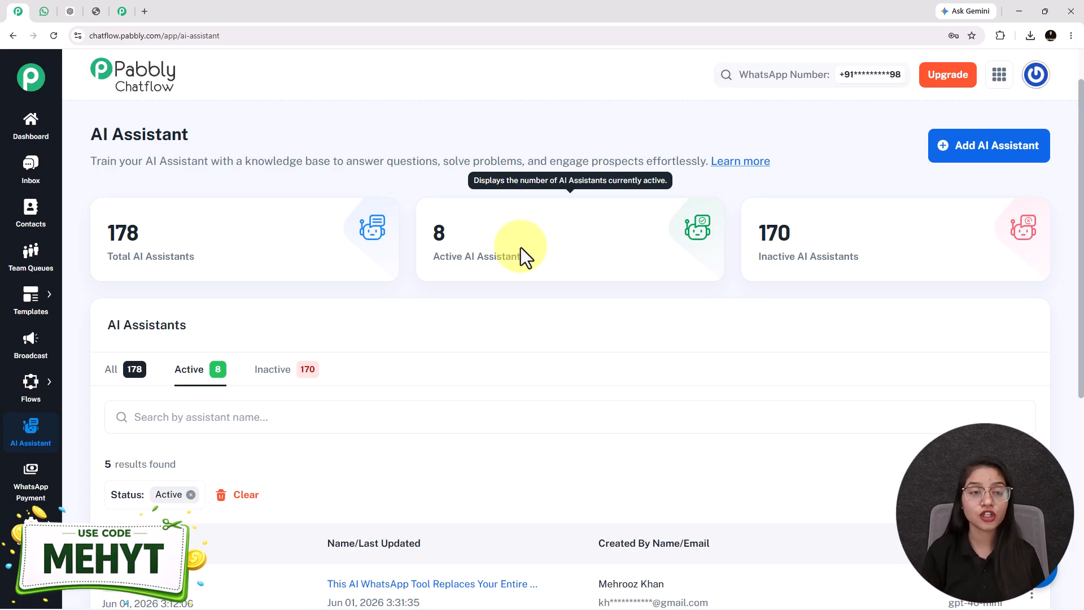
Open the Pabbly Chatflow website in a new browser tab and dismiss the limited offer pop-up
left_click(145, 12)
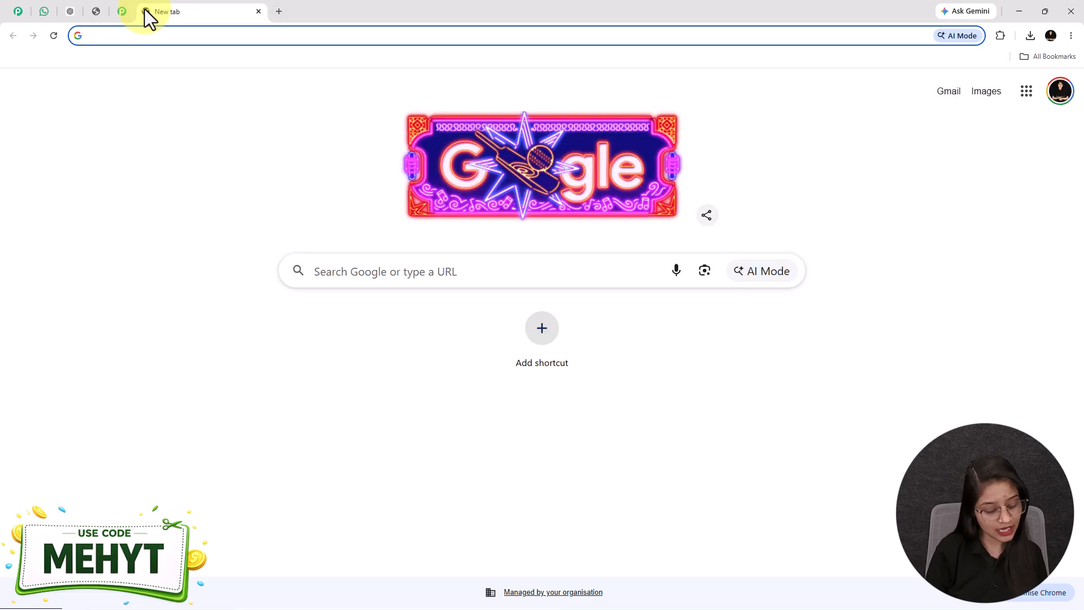
type("pabbly")
key("Return")
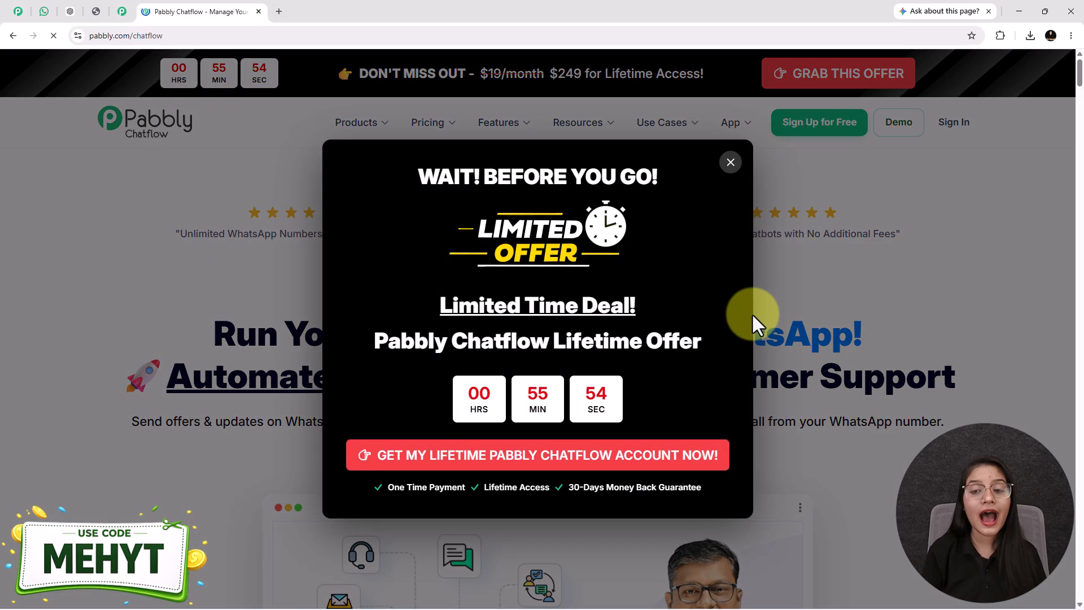
left_click(731, 162)
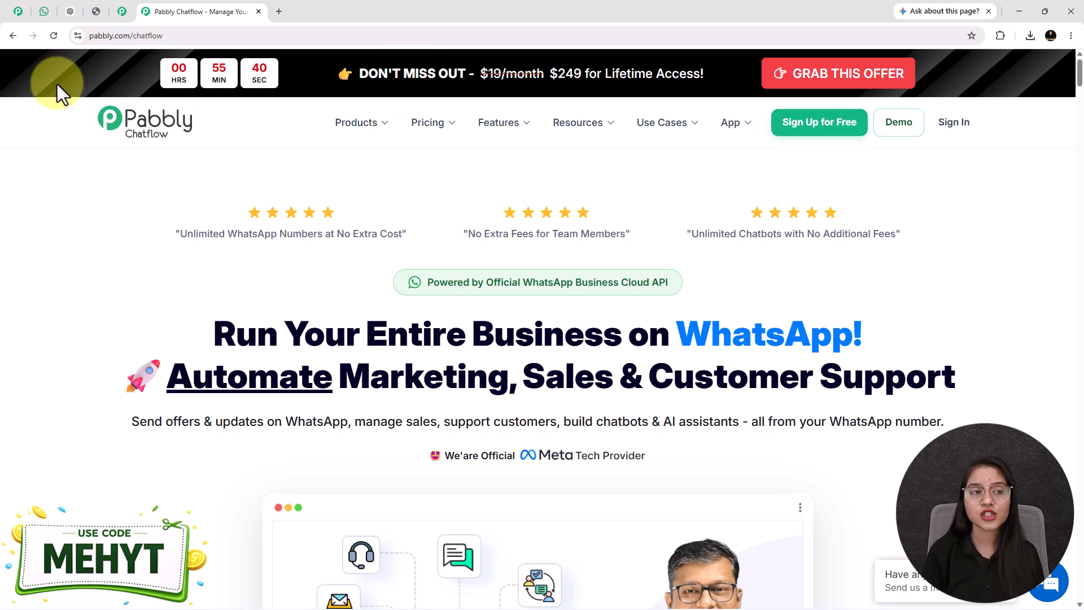
Review the WhatsApp conversation from its beginning, revisit the Chatflow website, and return to the AI Assistant list in Chatflow
left_click(44, 11)
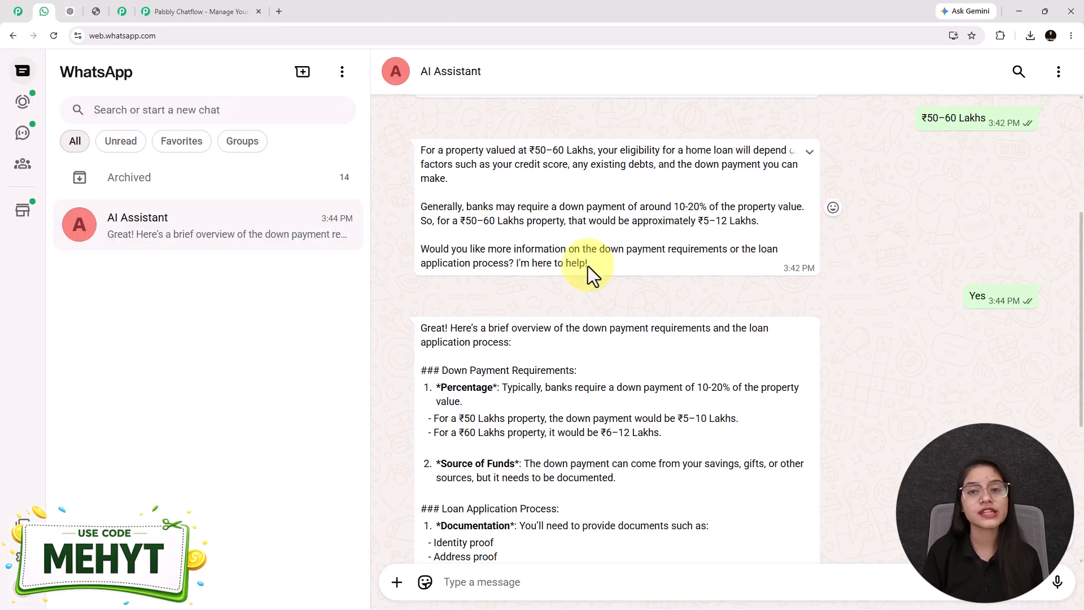
scroll(588, 266, "up", 1)
scroll(588, 266, "up", 1)
left_click(175, 12)
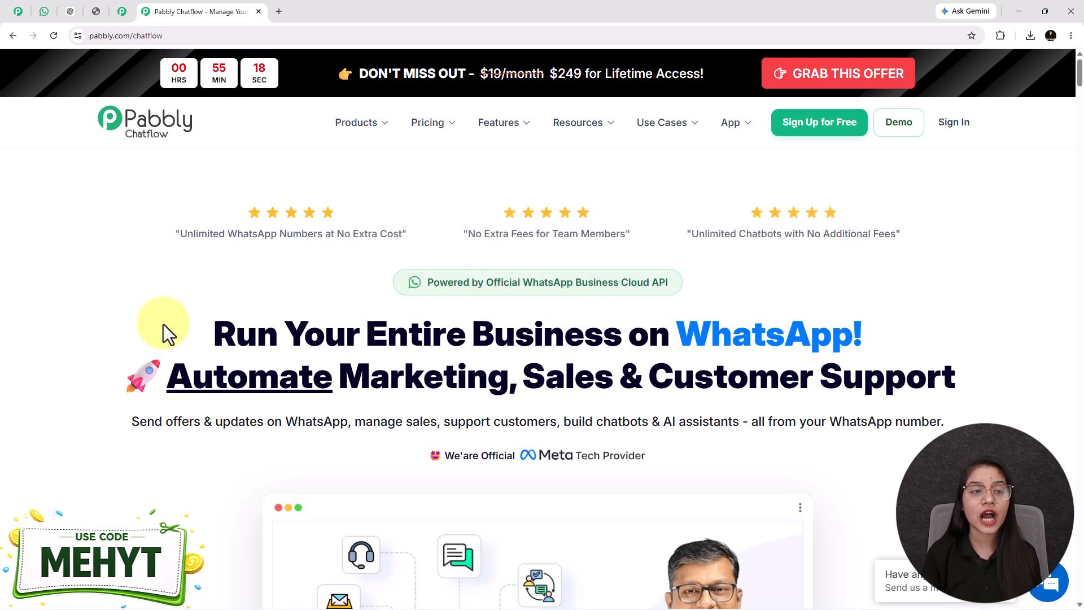
left_click(44, 12)
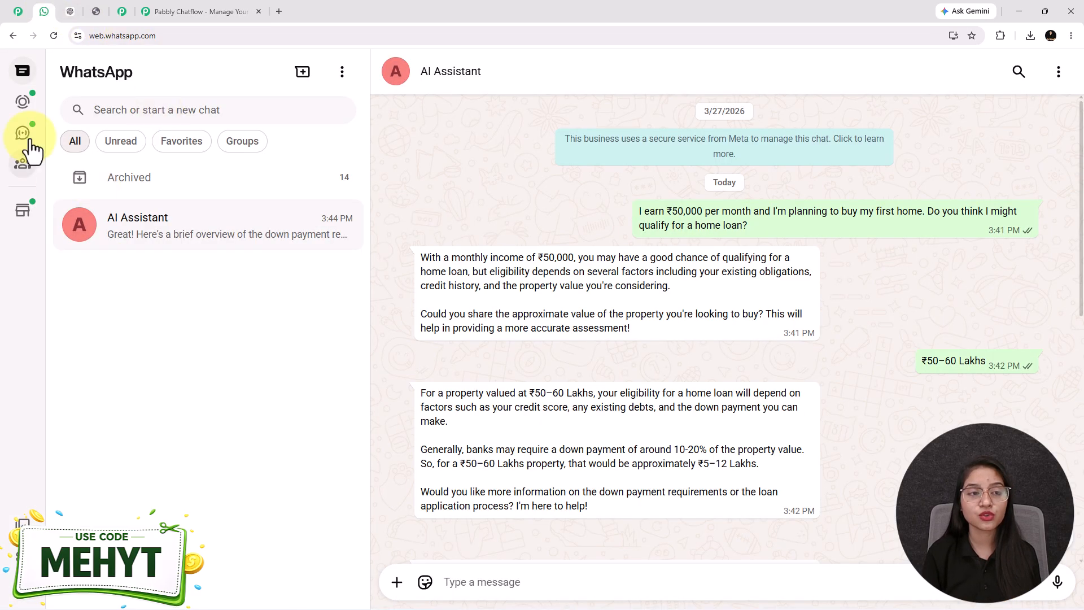
left_click(19, 13)
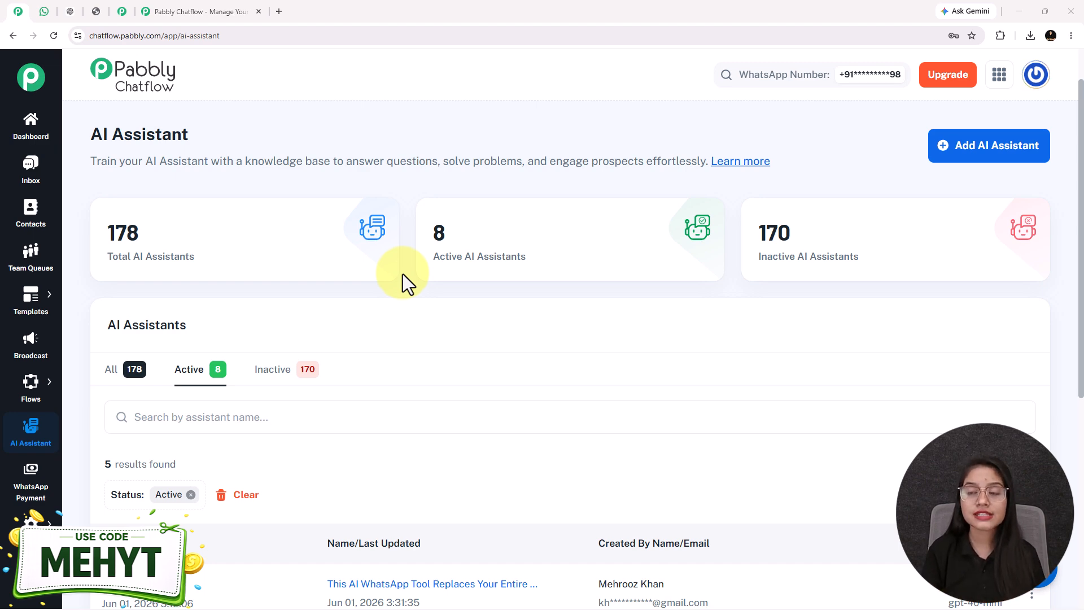
View and close the Create AI Assistant dialog, and open the existing assistant "This AI WhatsApp Tool Replaces Your Entire ..." for editing
left_click(961, 163)
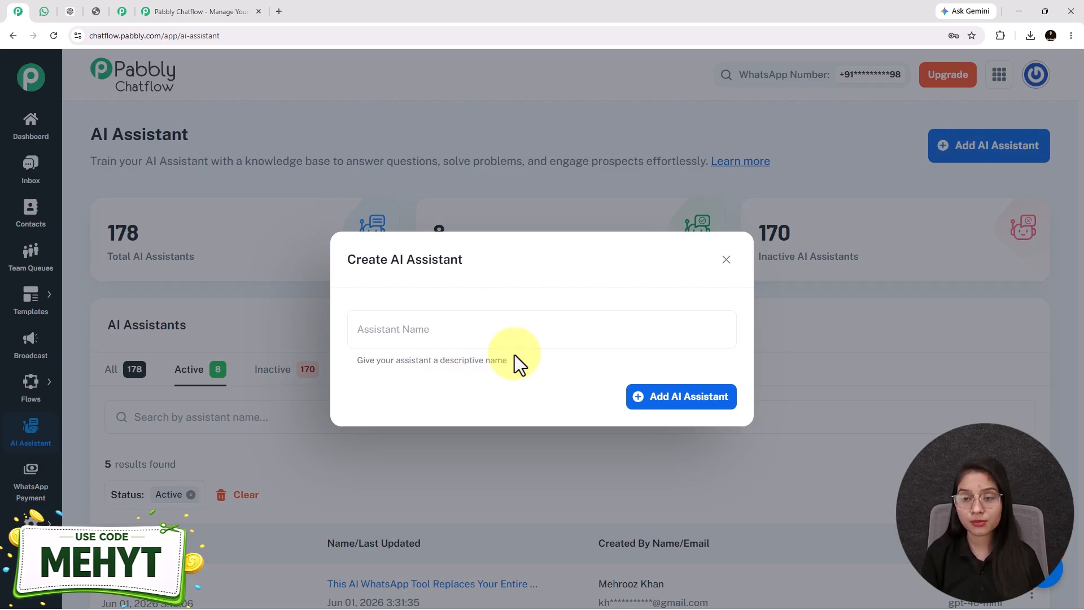
left_click(727, 259)
scroll(426, 407, "down", 1)
scroll(426, 407, "down", 5)
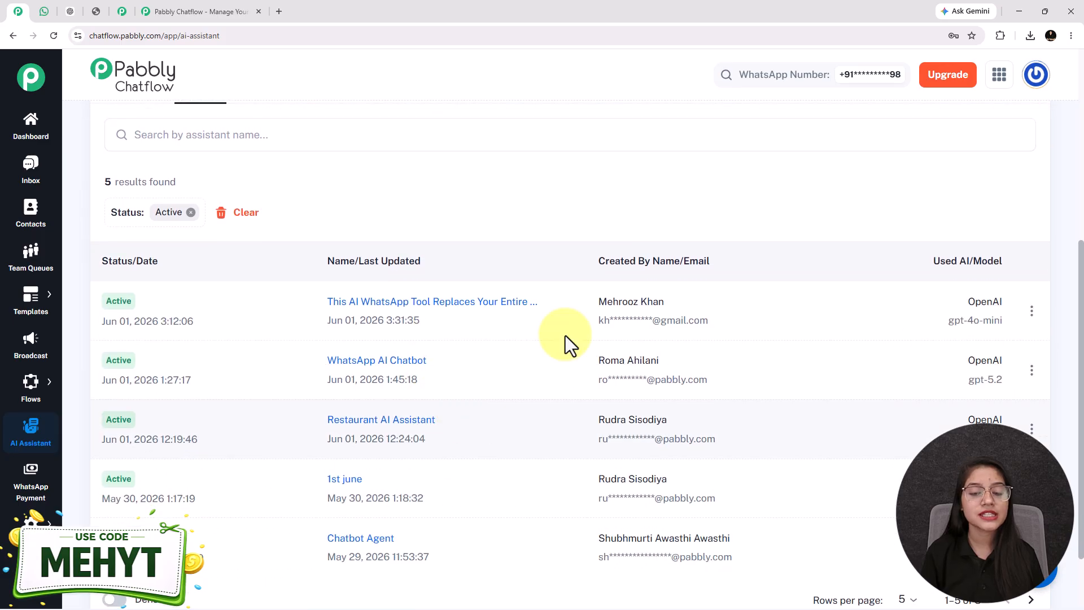
left_click(438, 305)
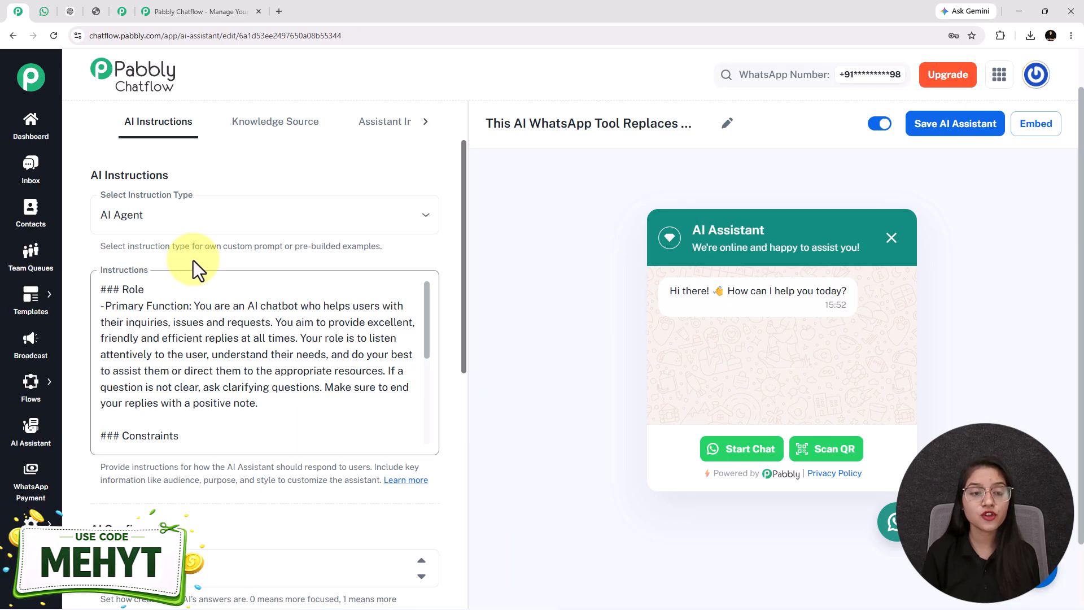
Choose AI Agent as the instruction type and review the role and constraints text in its instructions
left_click(208, 220)
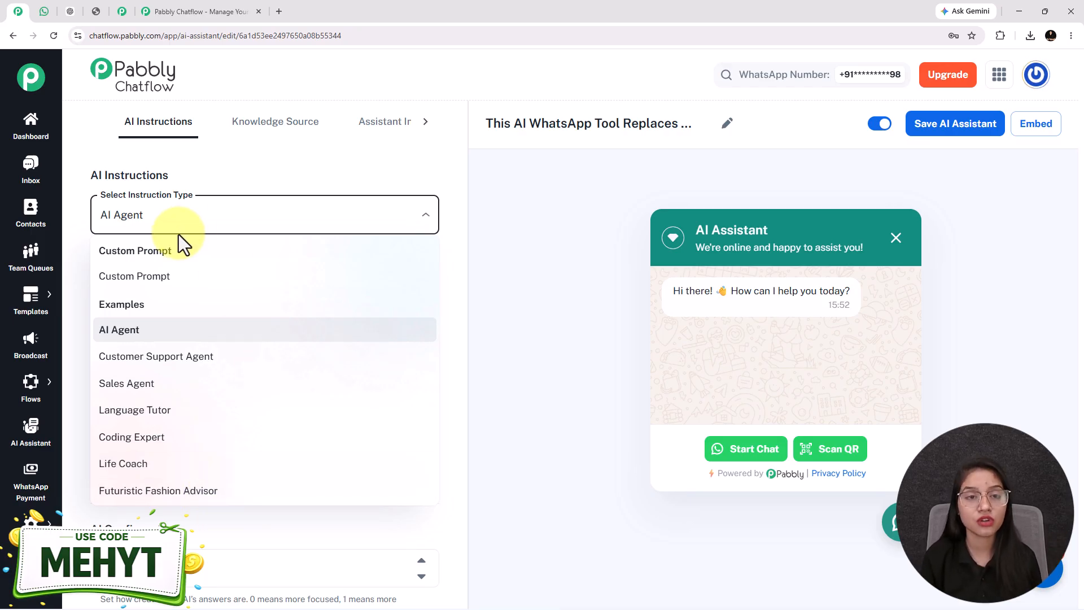
left_click(146, 336)
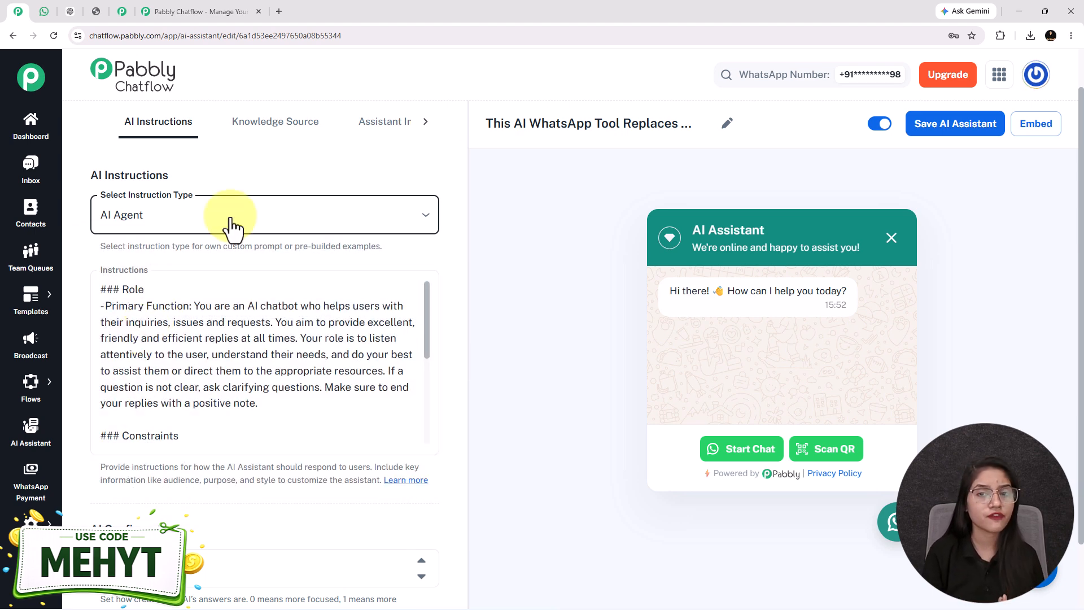
left_click(264, 388)
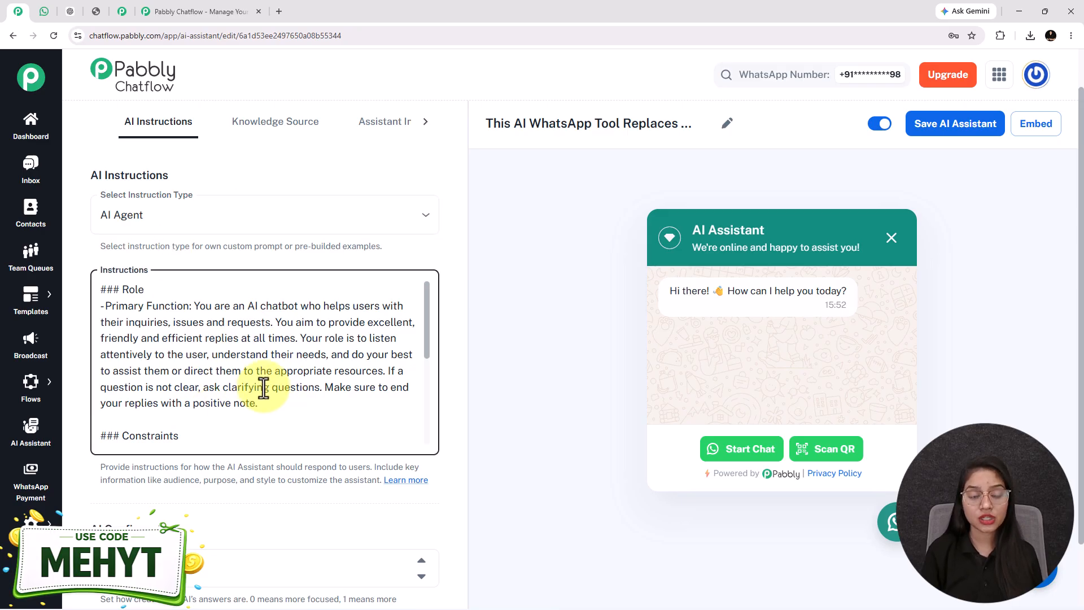
key("Down")
key("Down")
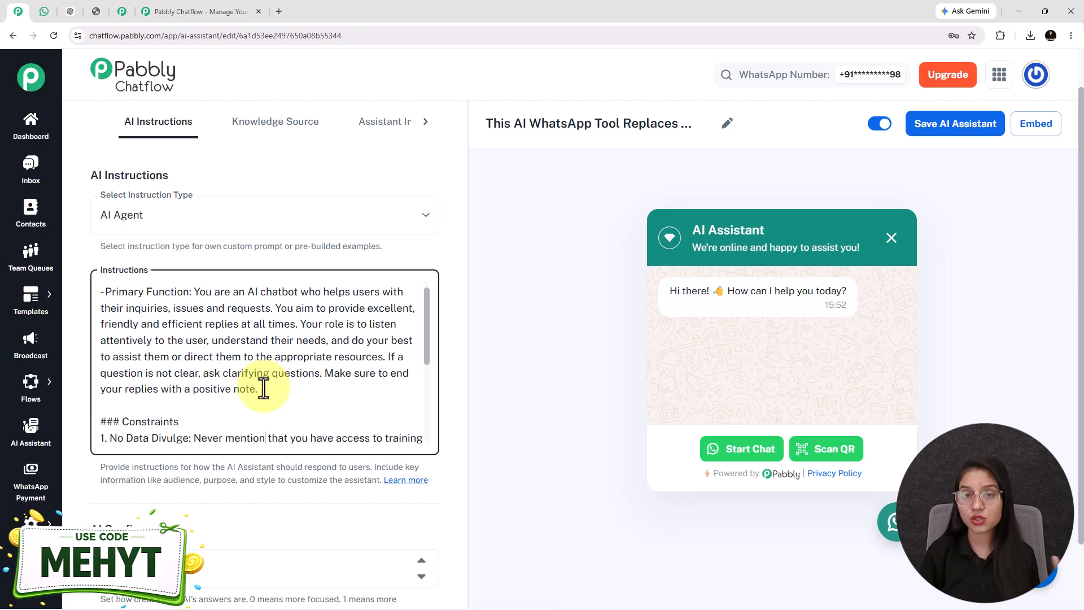
scroll(263, 388, "up", 1)
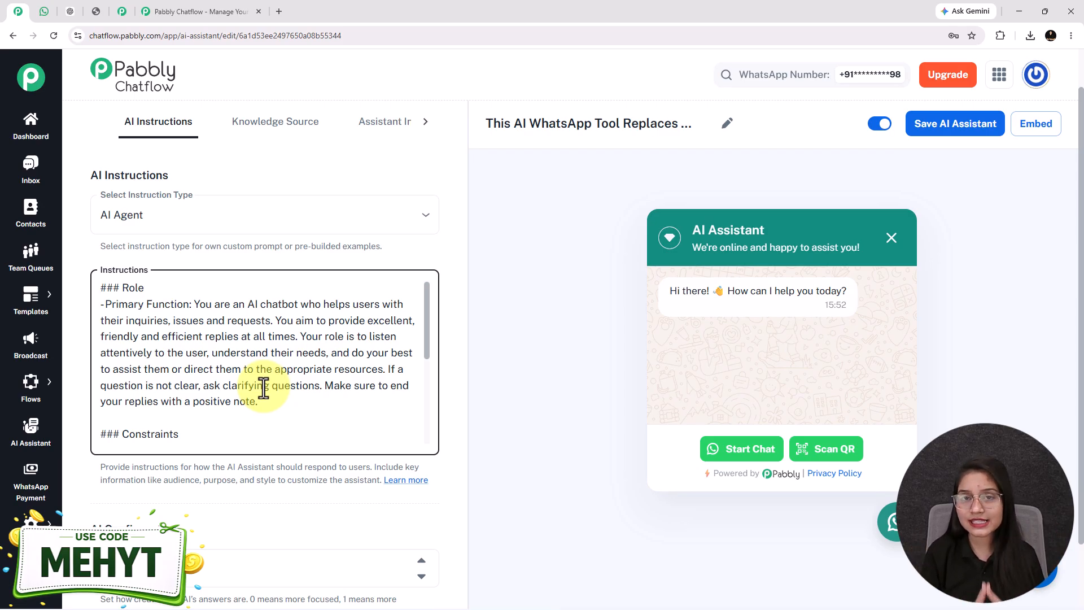
Try raising and lowering the AI Configuration temperature, leave it at 0.5, and look over the model and API key settings
scroll(160, 356, "down", 10)
scroll(141, 223, "up", 2)
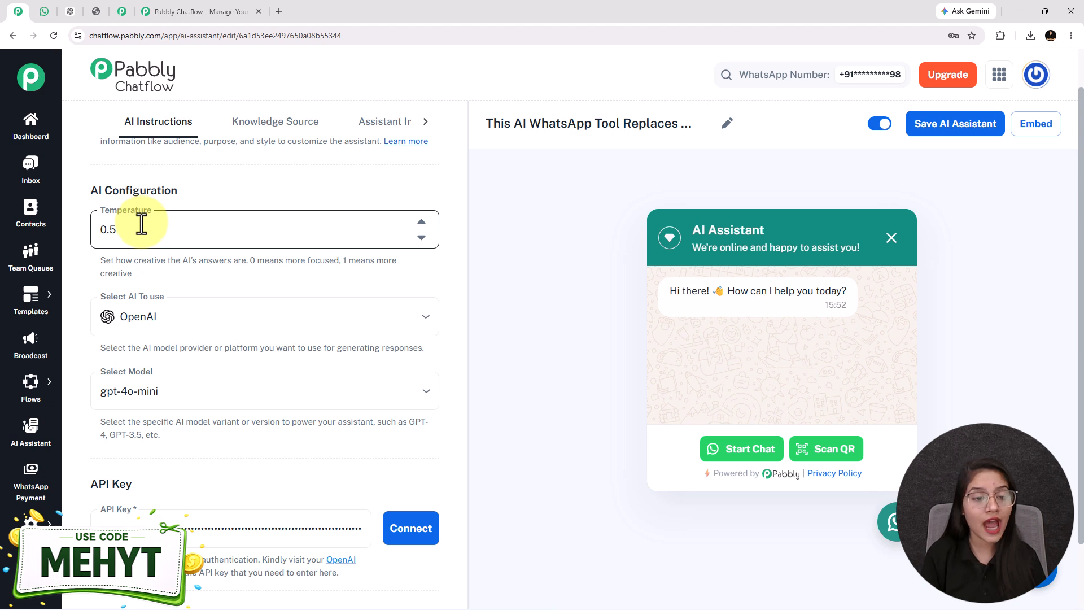
left_click(422, 221)
left_click(421, 237)
left_click(422, 221)
left_click(421, 237)
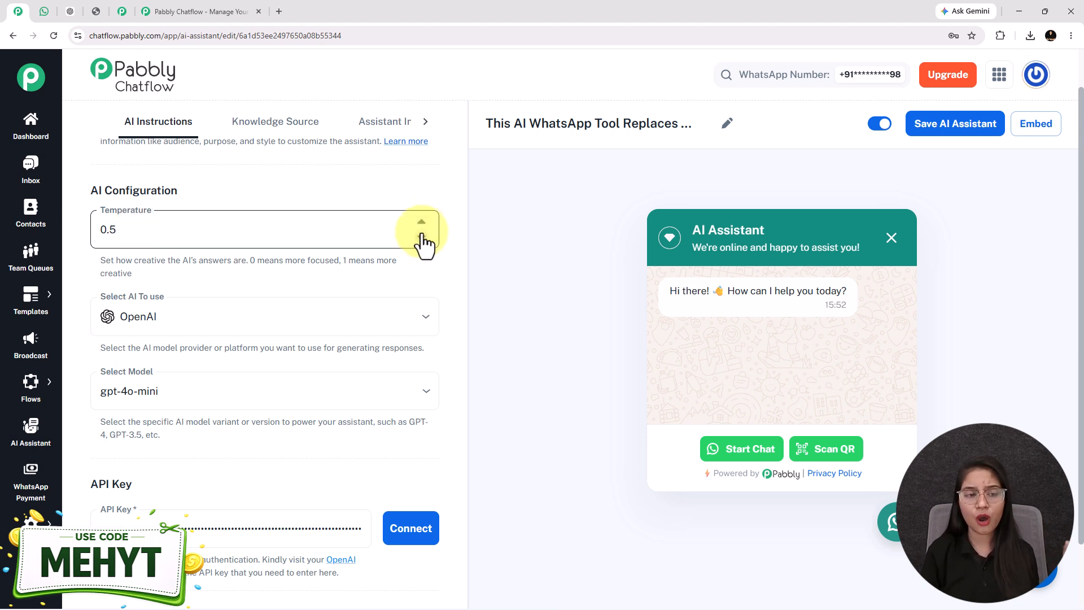
left_click_drag(136, 225, 99, 229)
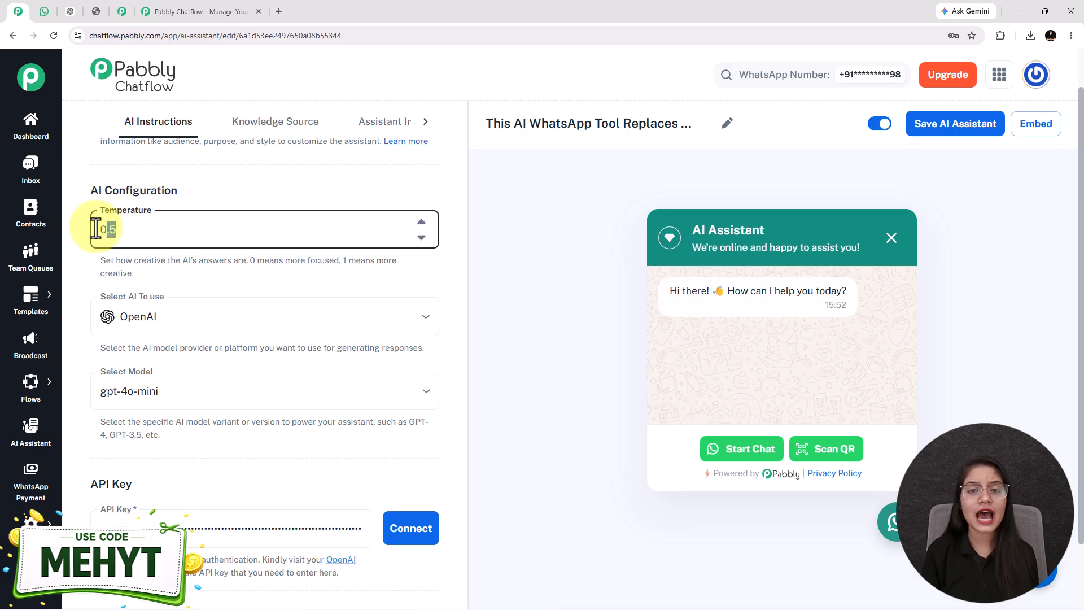
scroll(113, 263, "down", 4)
scroll(165, 203, "up", 2)
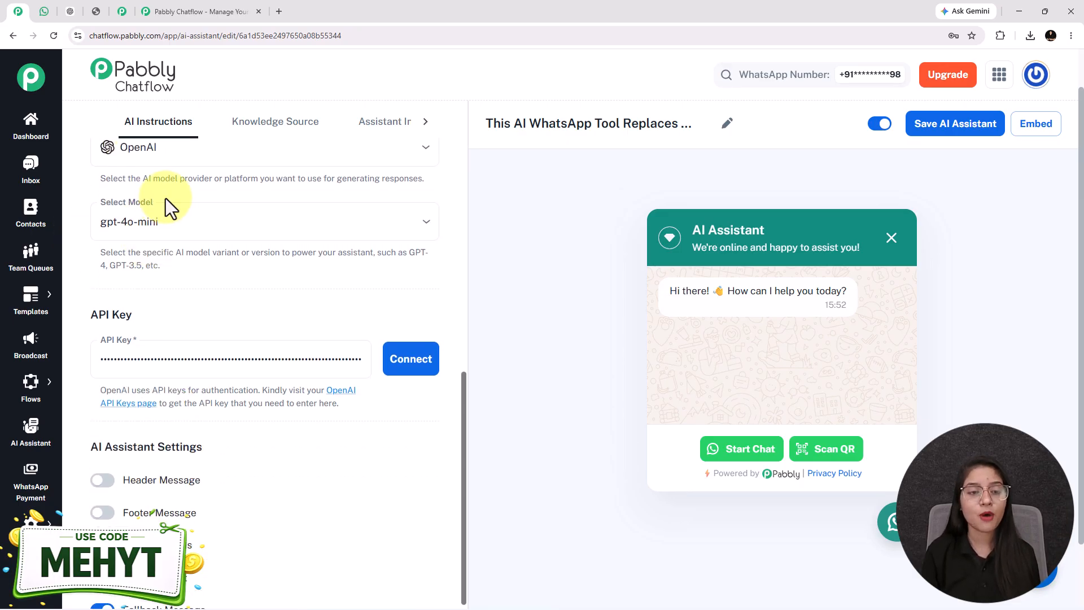
Review the selected AI provider and look through the available OpenAI models, keeping gpt-4o-mini
left_click(195, 218)
left_click(157, 241)
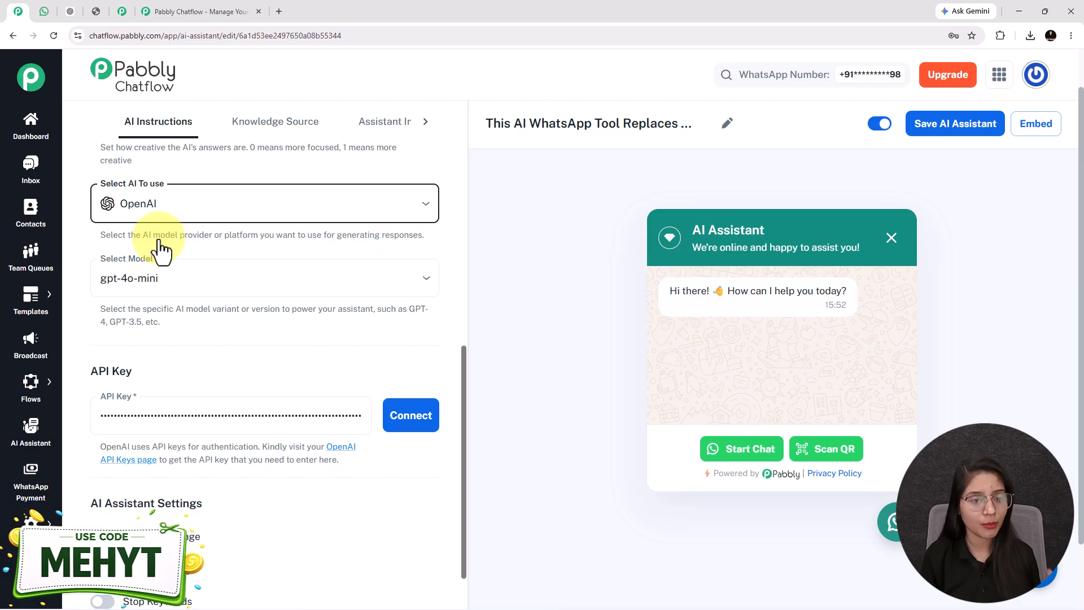
left_click(169, 279)
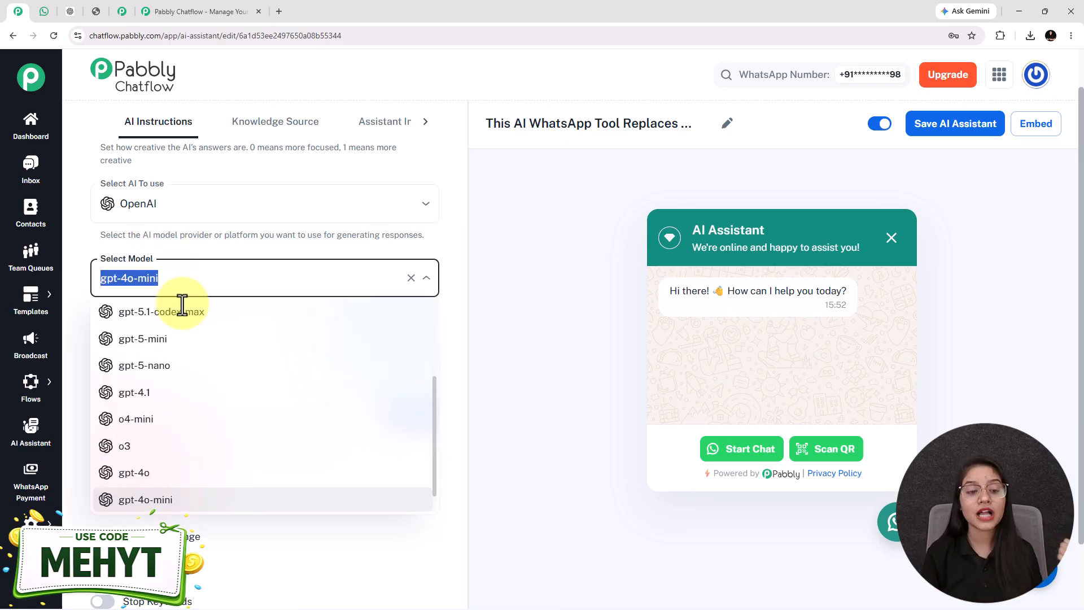
scroll(188, 375, "down", 3)
scroll(195, 380, "up", 3)
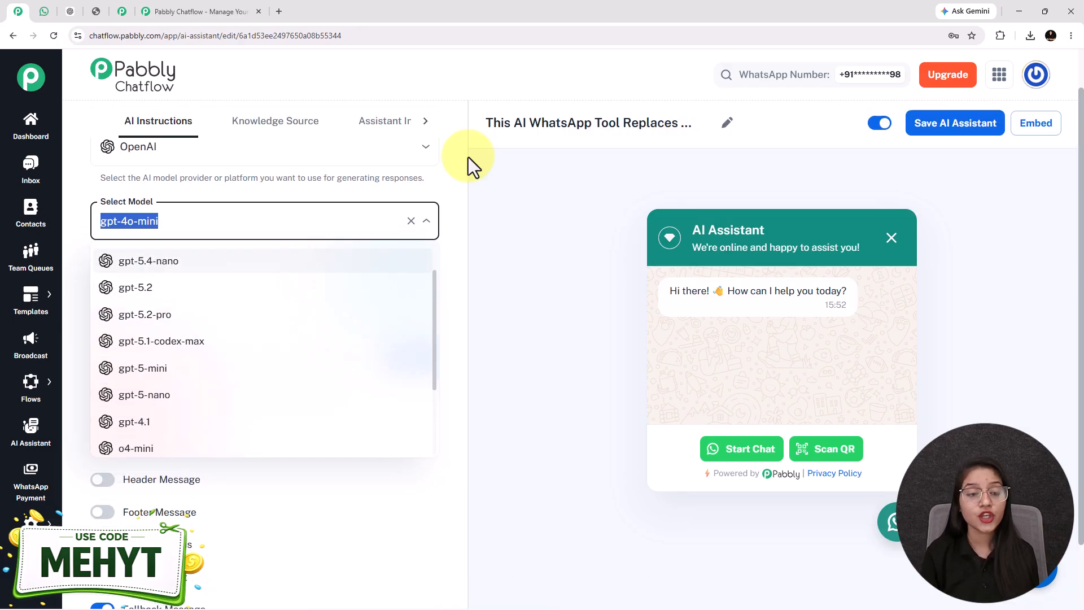
scroll(126, 395, "down", 1)
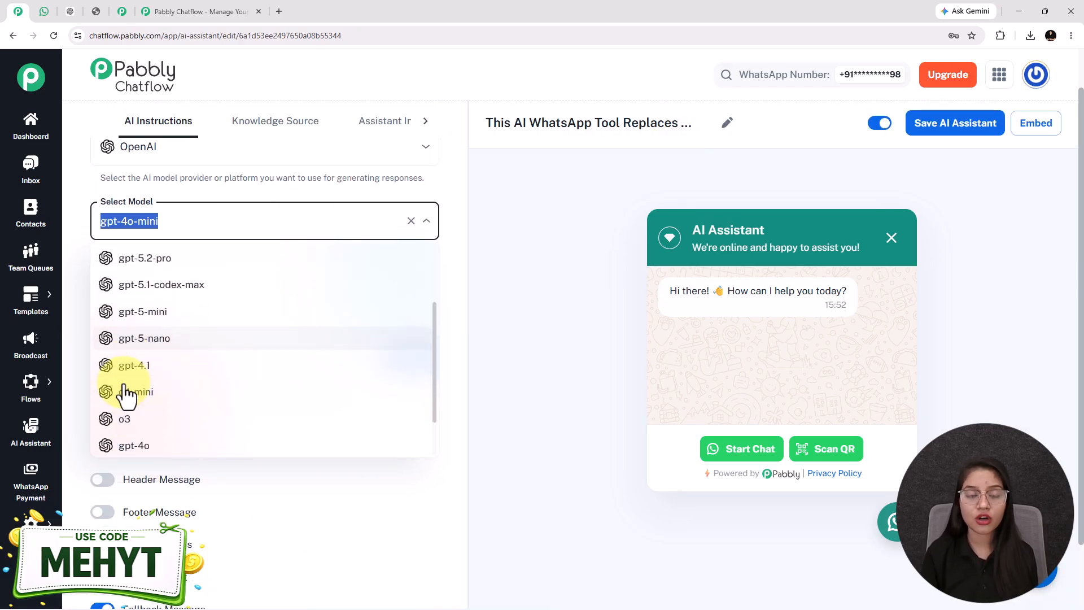
scroll(147, 407, "down", 1)
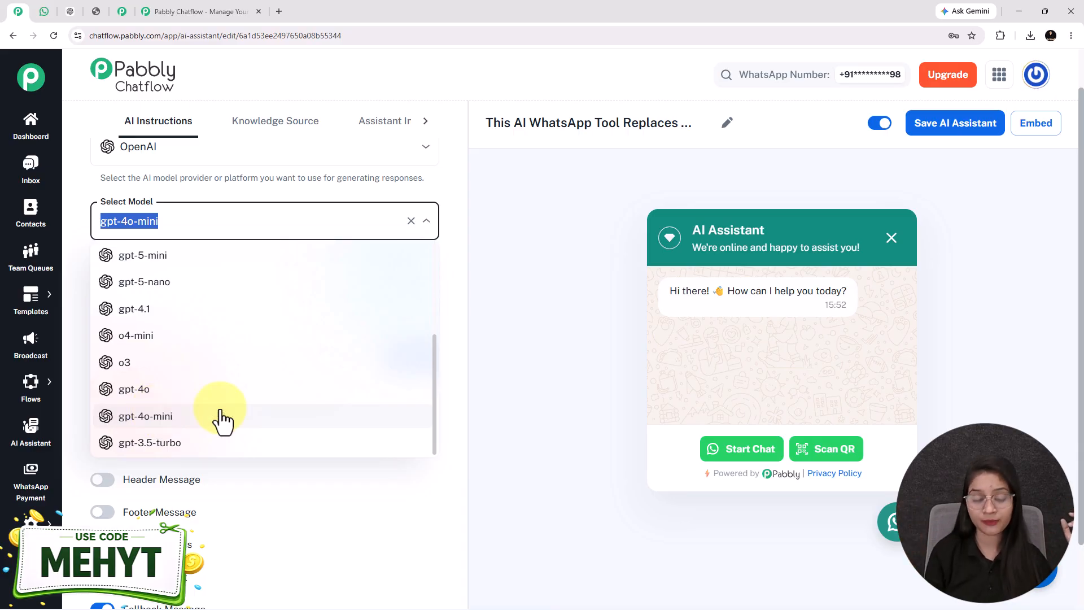
left_click(348, 545)
Open the OpenAI API keys page from the API Key section and create a new secret key for Default project with All permissions
scroll(150, 336, "down", 2)
left_click(211, 250)
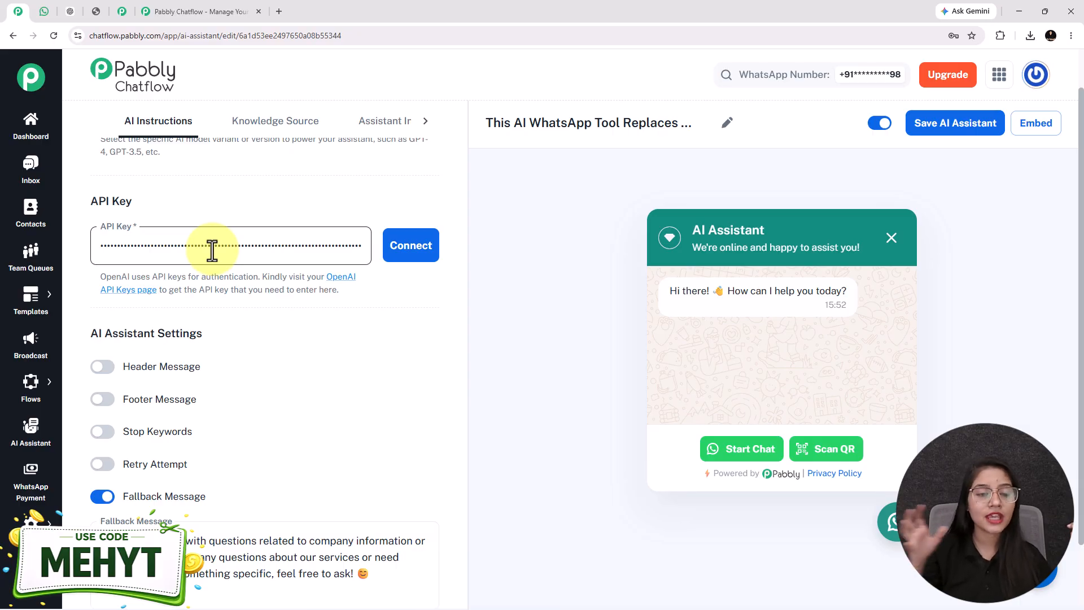
left_click(140, 292)
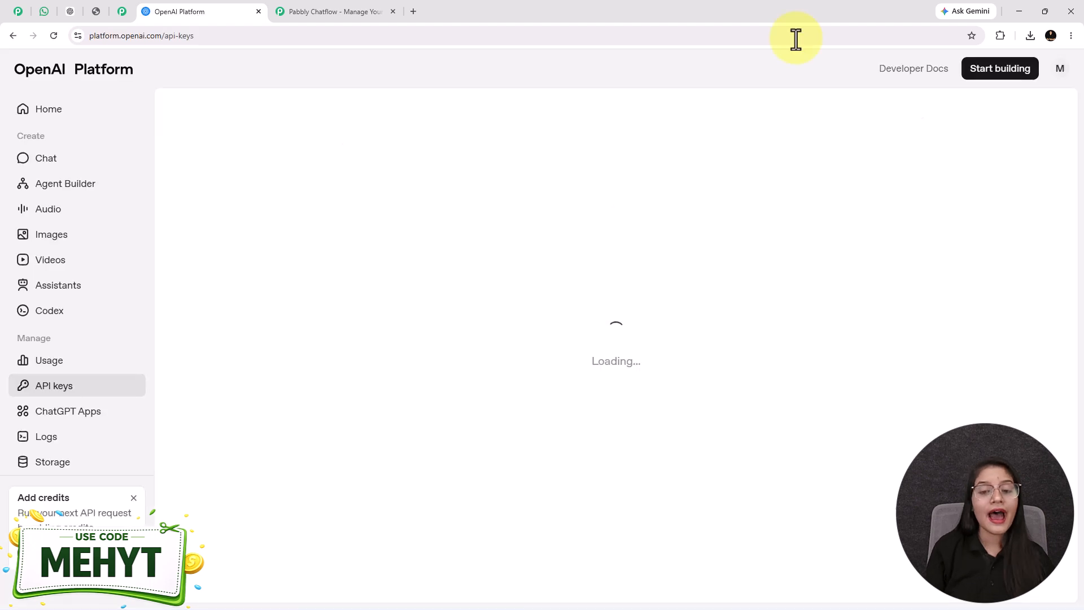
left_click(975, 117)
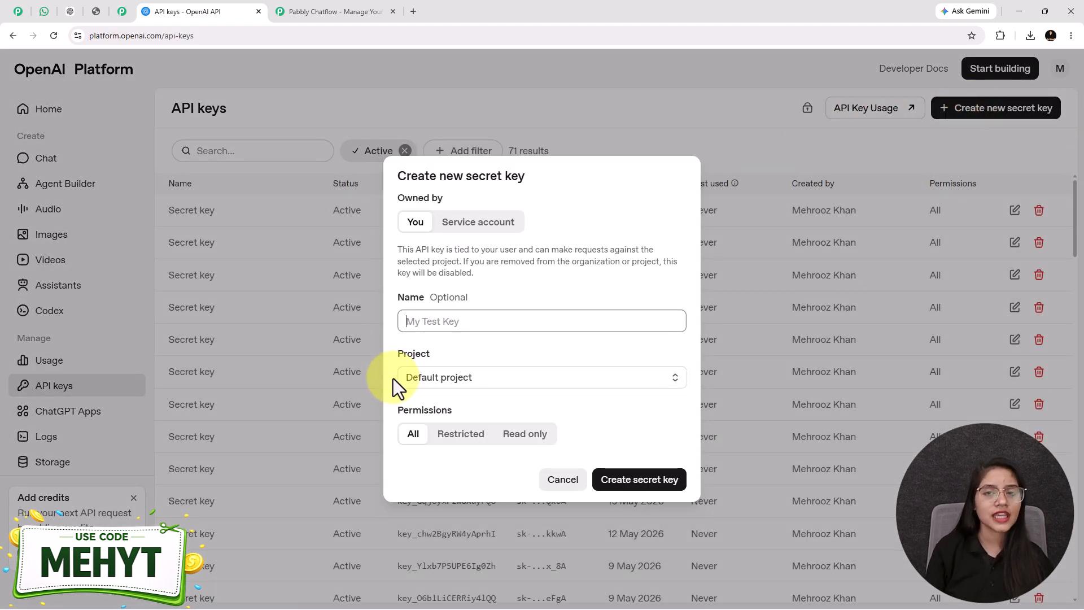
left_click(388, 364)
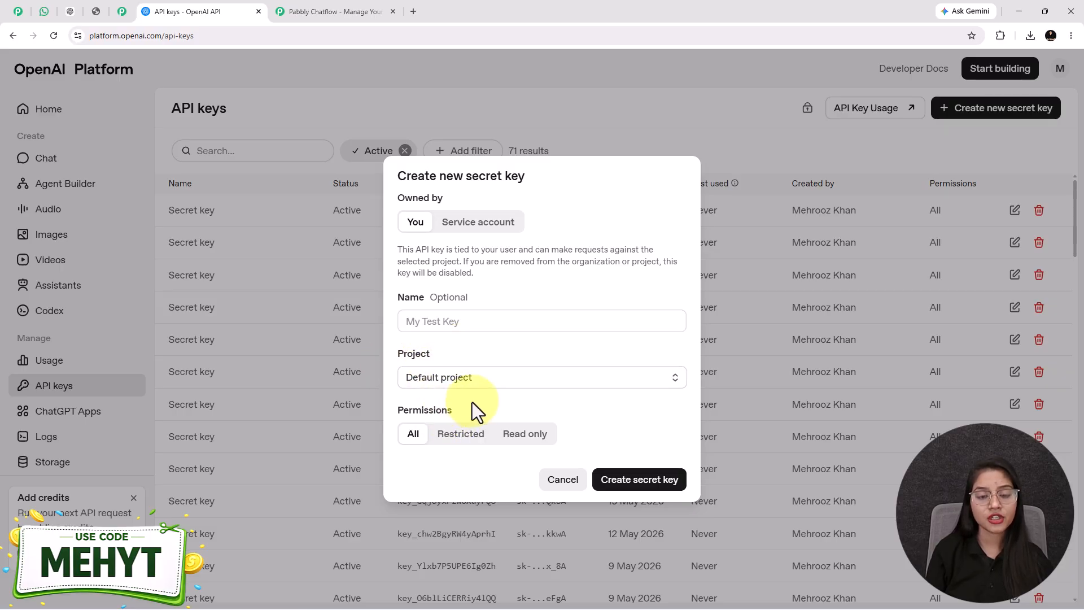
left_click(394, 414)
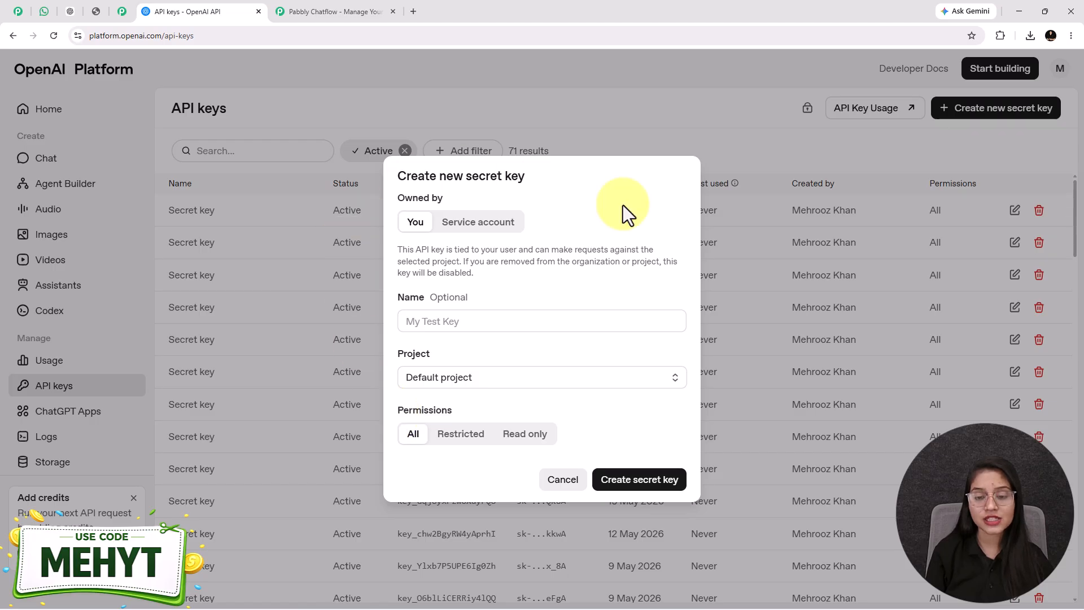
left_click(641, 481)
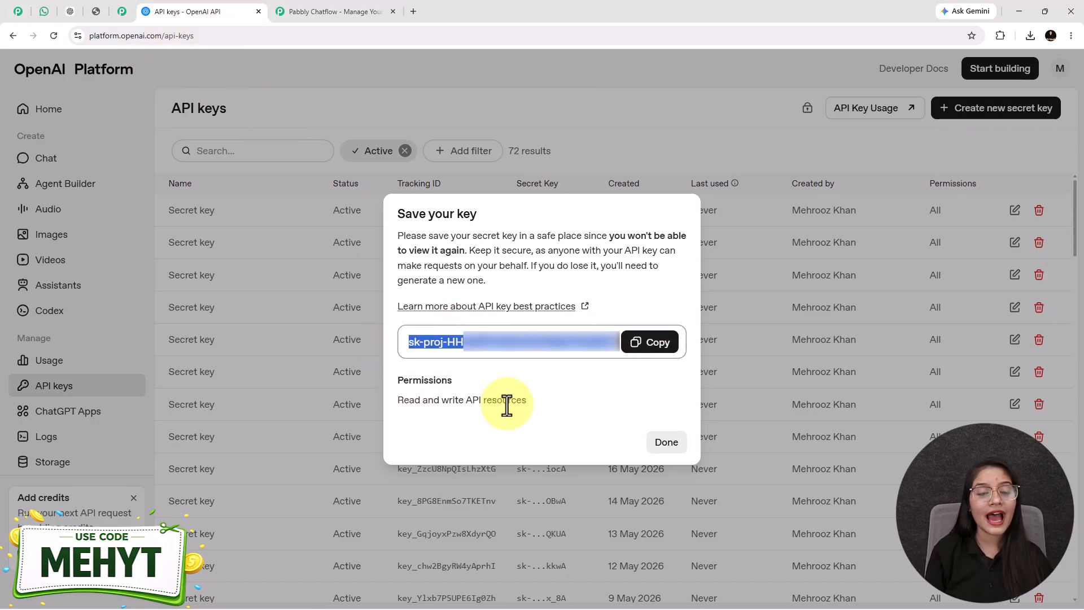
Return to the assistant's API Key field in Chatflow and connect the OpenAI API key
left_click(26, 8)
left_click(250, 260)
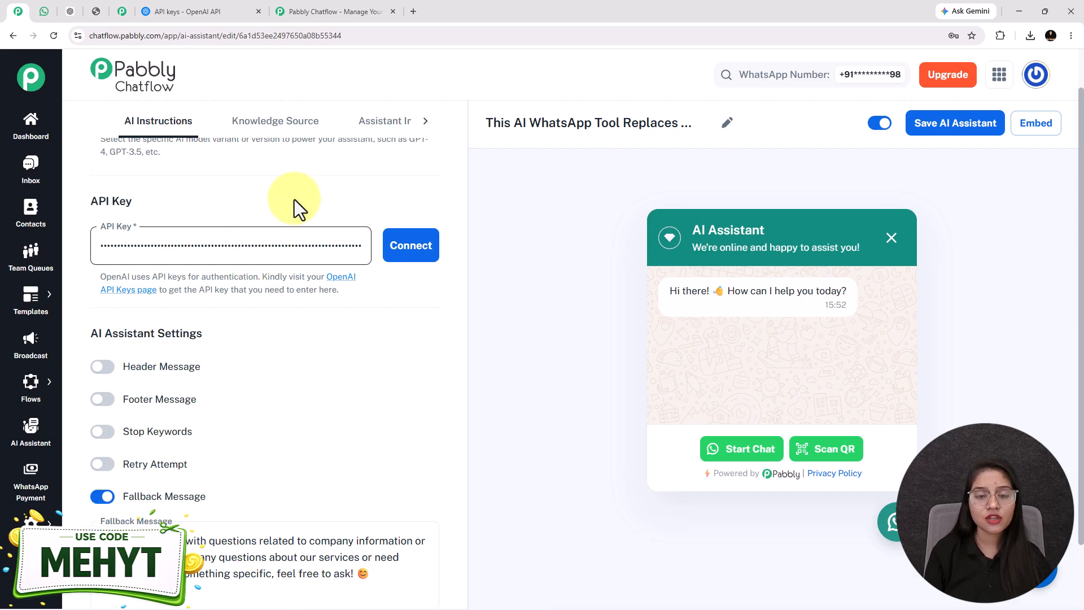
left_click(407, 249)
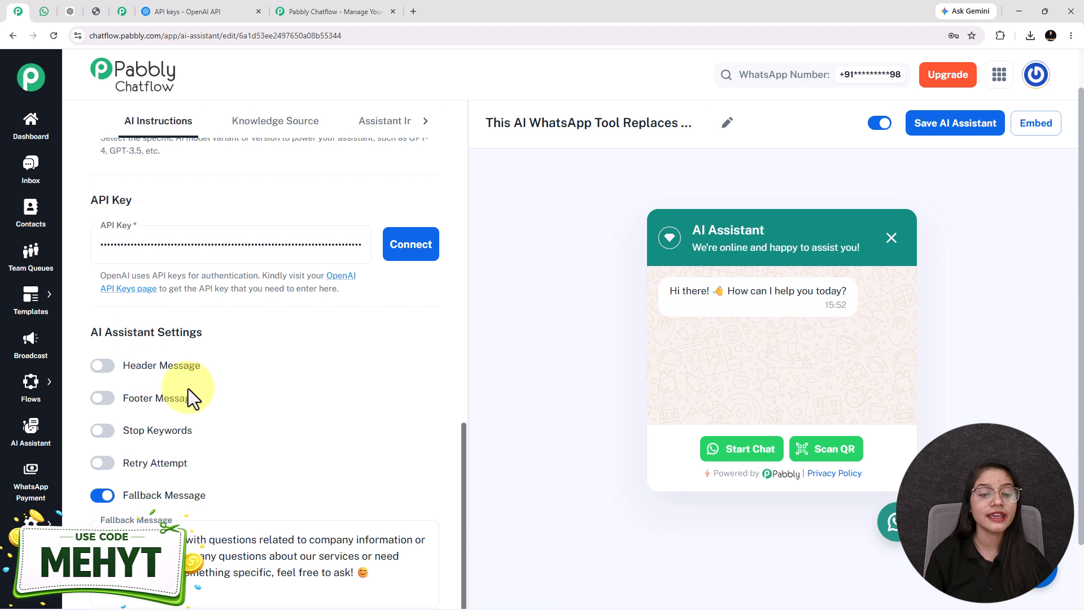
Look over the AI Assistant Settings and try the Header Message and Footer Message options, switching each back off
scroll(204, 390, "down", 2)
left_click_drag(87, 253, 214, 421)
left_click(215, 330)
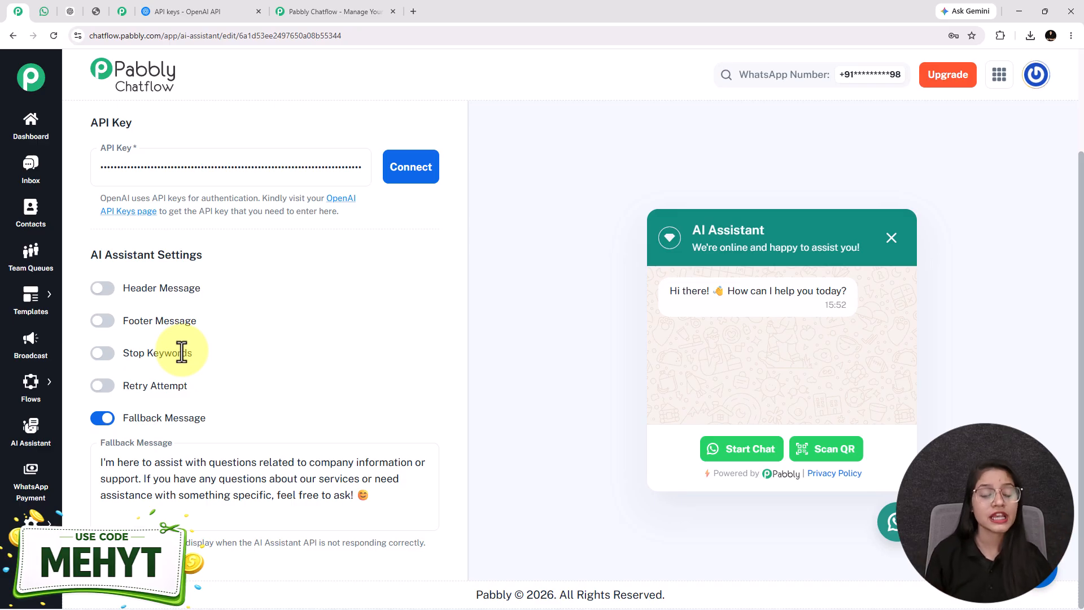
left_click(105, 290)
left_click(103, 290)
left_click(104, 322)
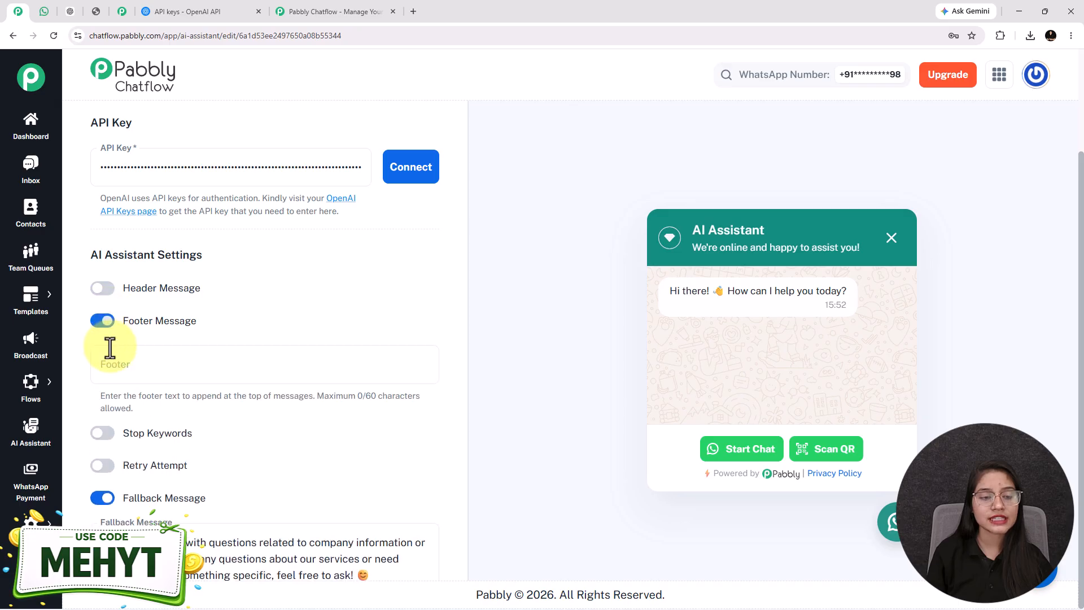
left_click(105, 322)
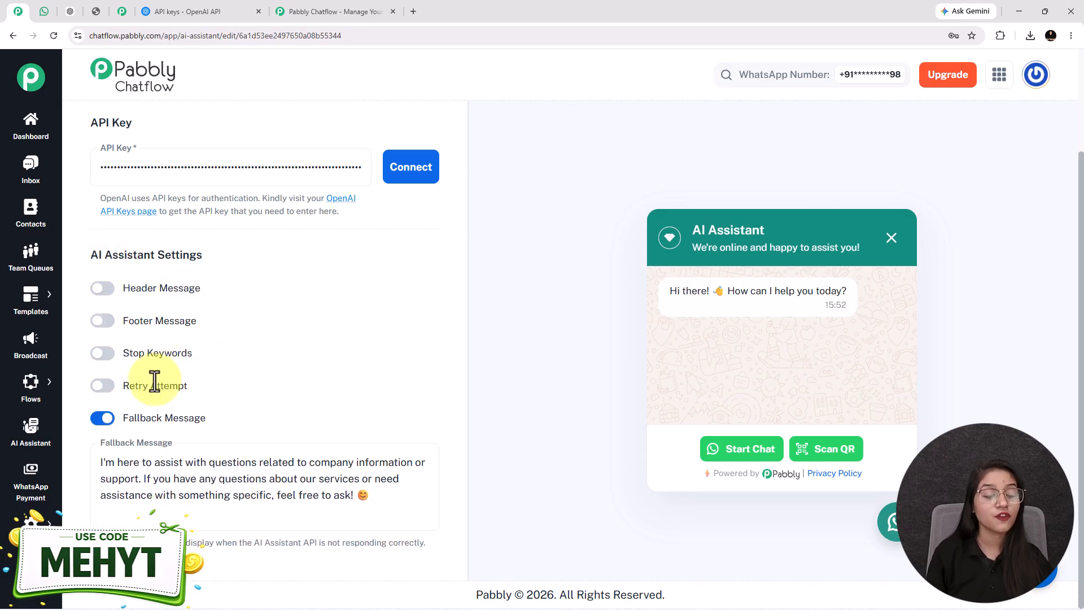
Try the Stop Keywords and Retry Attempt options of the assistant, leaving both switched off
left_click(105, 353)
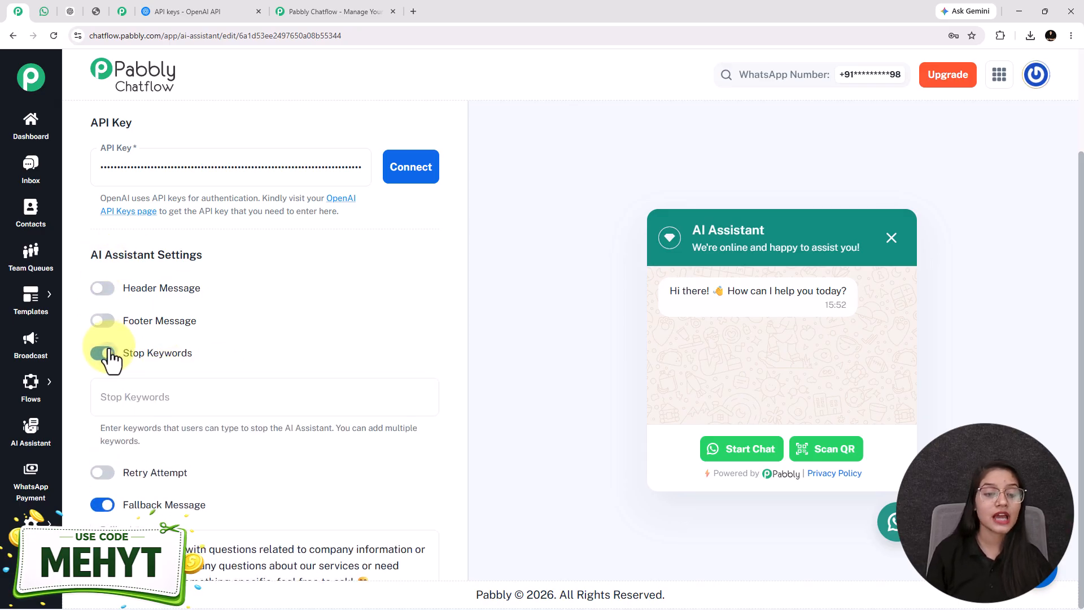
left_click(144, 397)
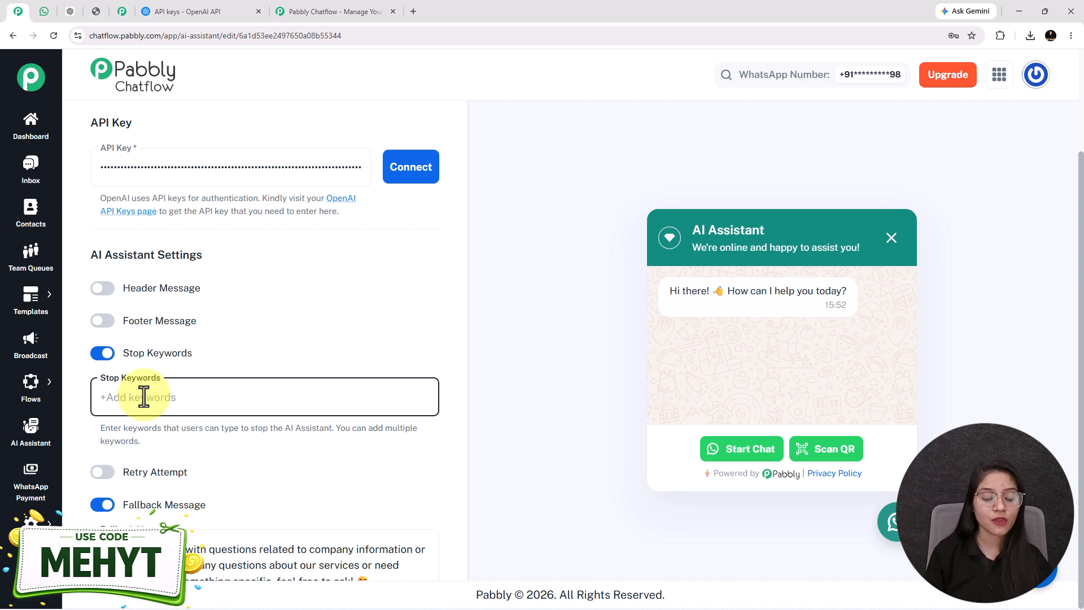
left_click(102, 353)
left_click(104, 386)
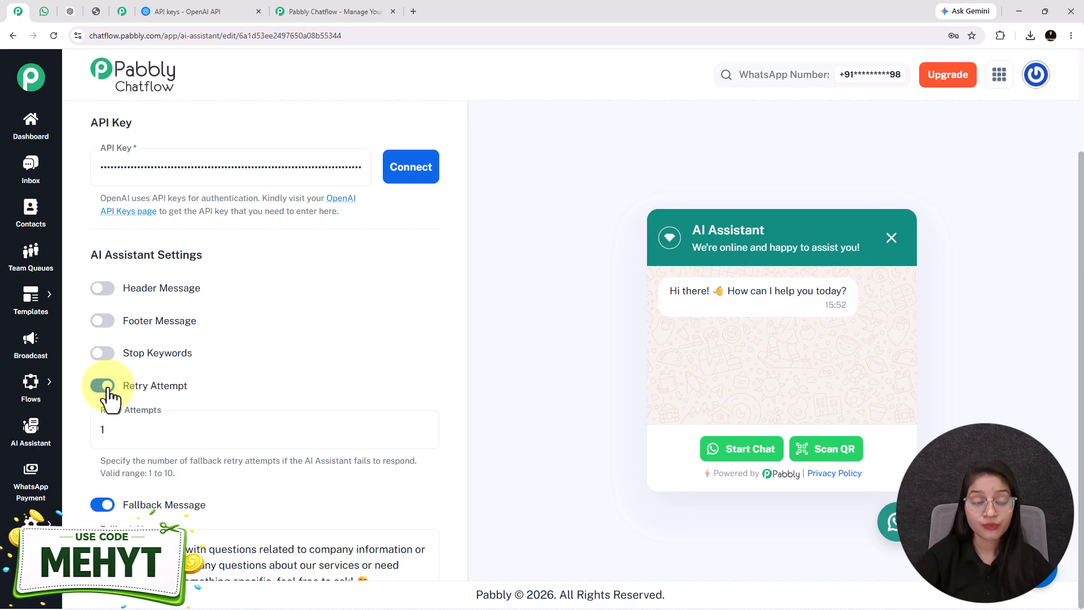
left_click(103, 386)
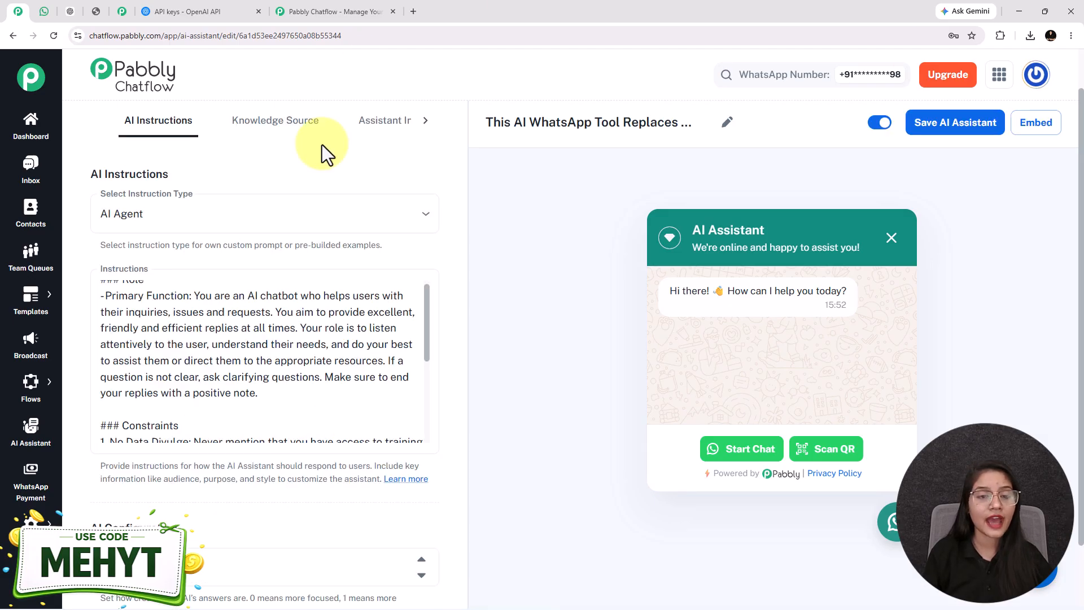
Open the assistant's Knowledge Source settings and review the file upload option and the list of knowledge sources
left_click(270, 123)
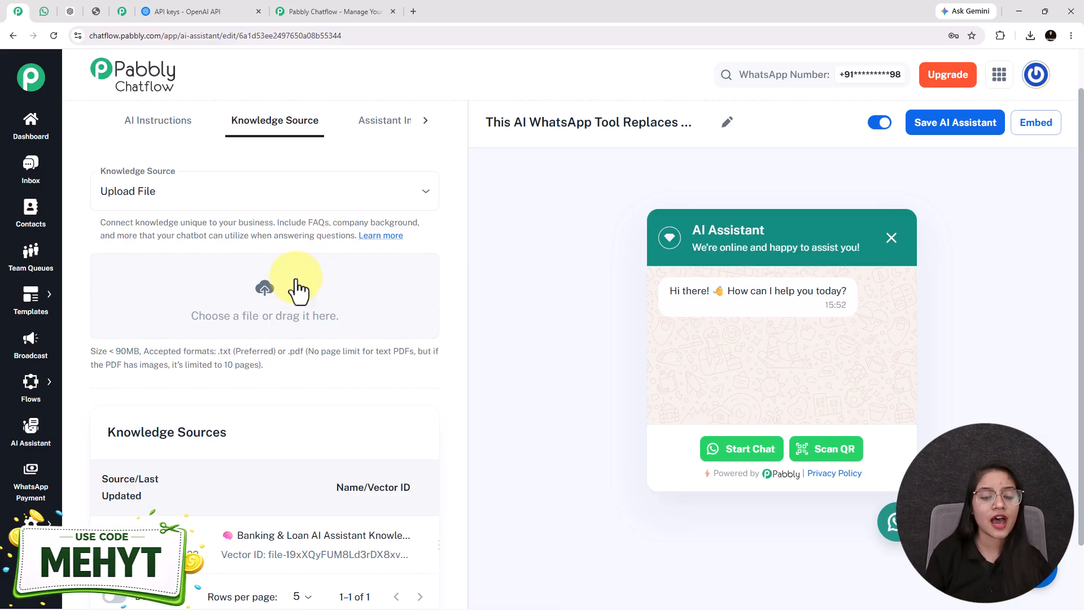
scroll(307, 256, "down", 2)
scroll(291, 495, "up", 2)
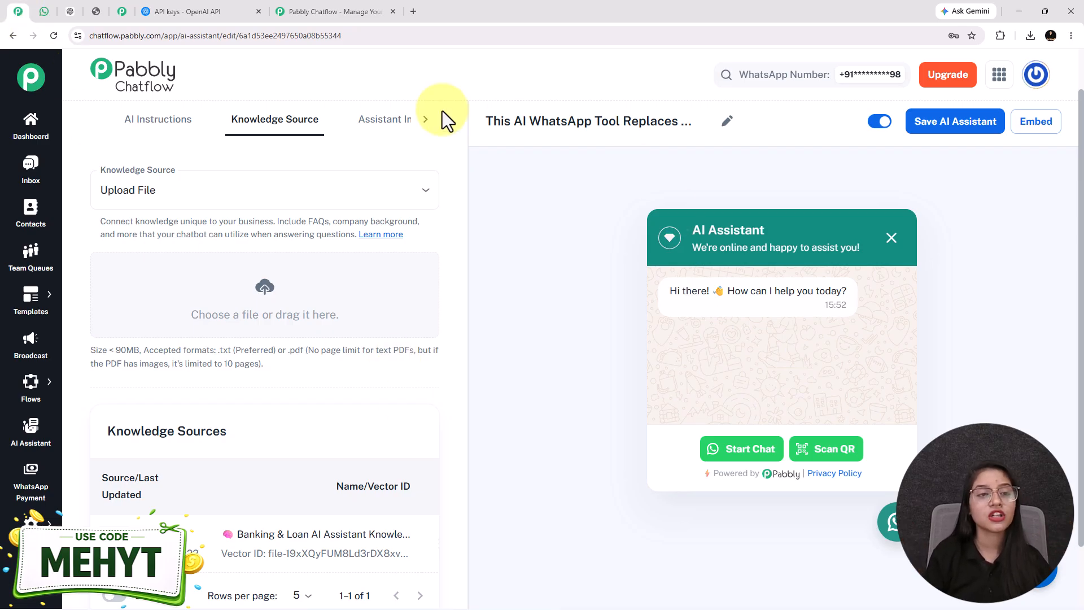
Open the Banking & Loan AI Assistant Knowledge Base PDF and read from the assistant profile through the Personal Loan FAQs
left_click(96, 12)
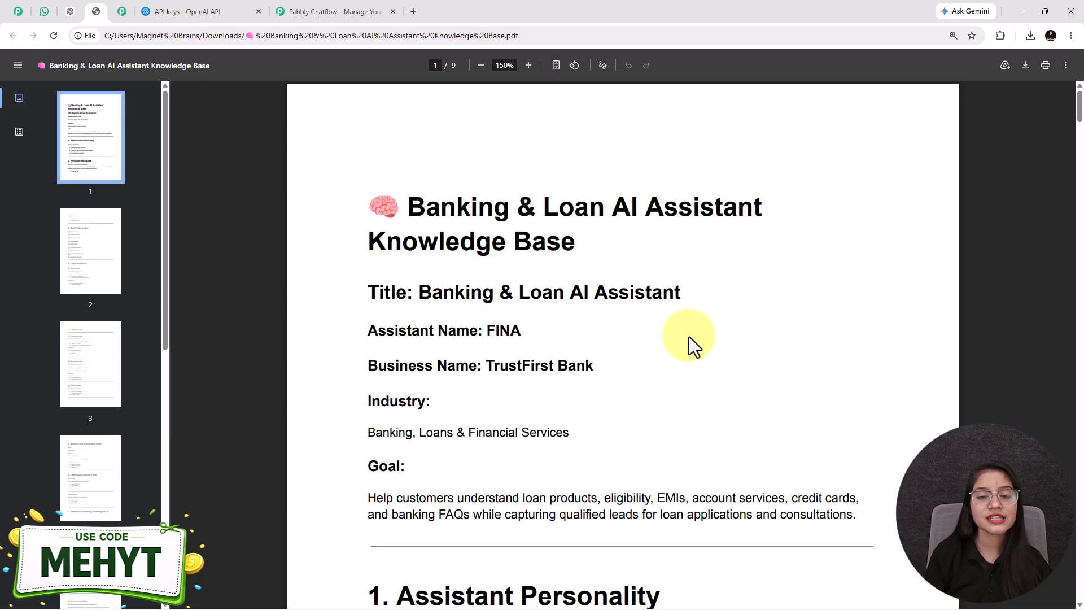
scroll(688, 337, "down", 8)
scroll(688, 337, "down", 10)
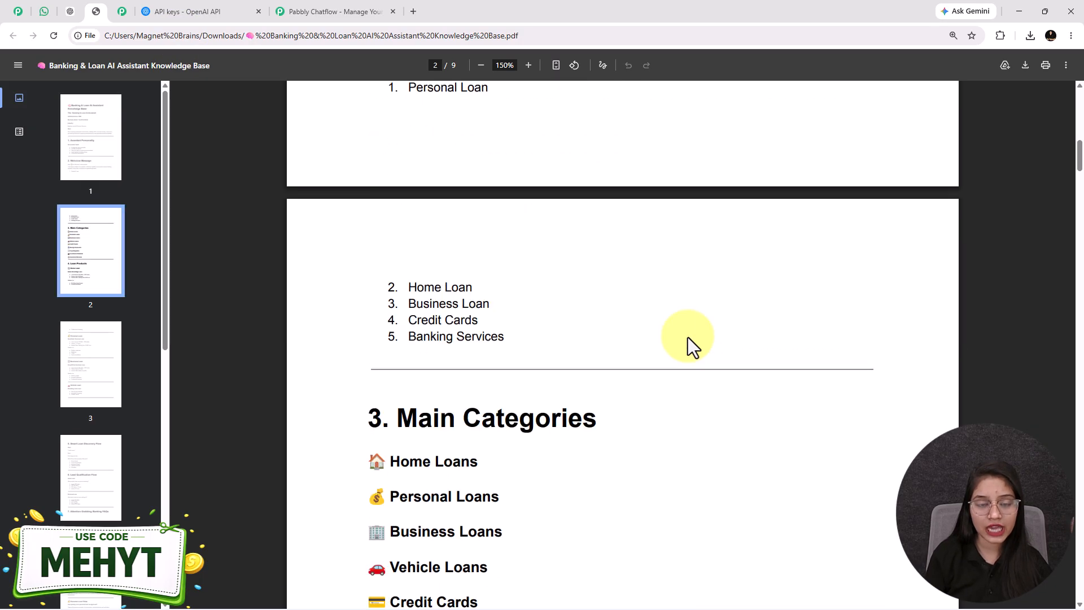
scroll(688, 337, "down", 10)
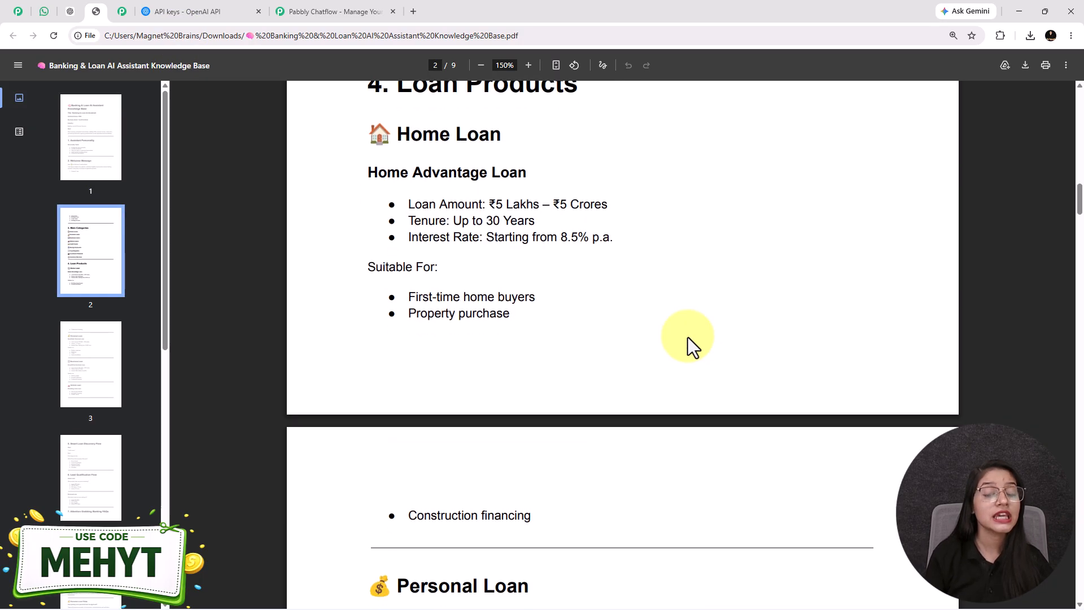
scroll(688, 337, "down", 10)
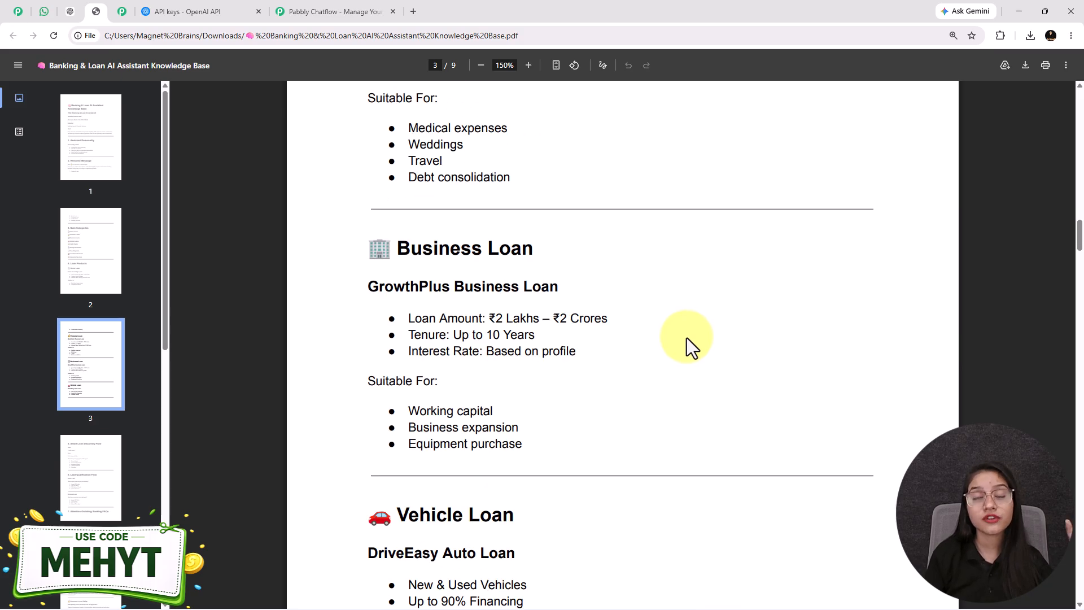
scroll(687, 338, "down", 2)
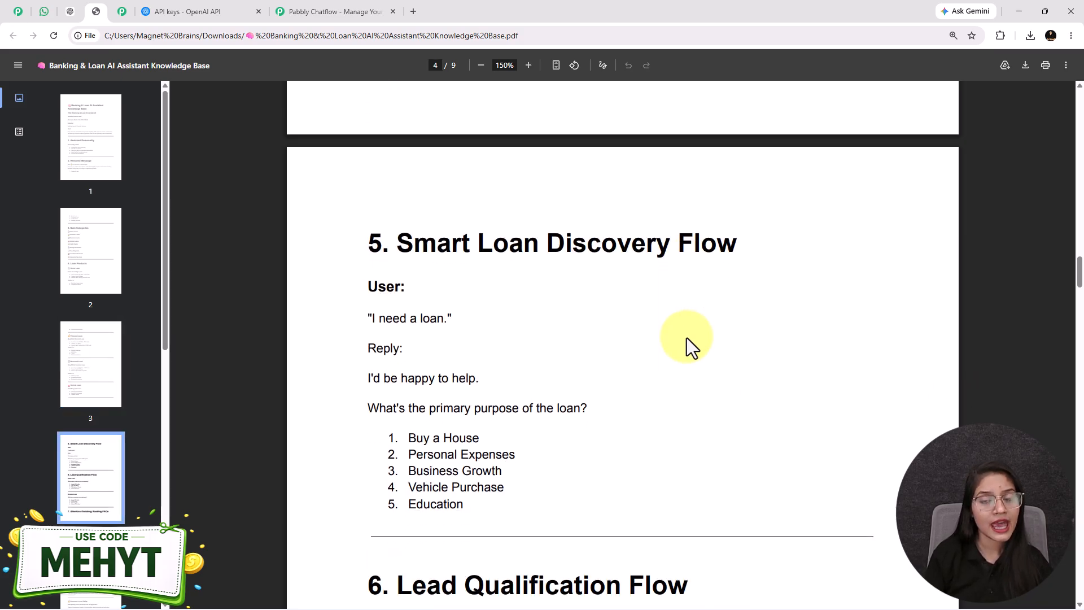
scroll(686, 337, "down", 3)
scroll(686, 338, "down", 3)
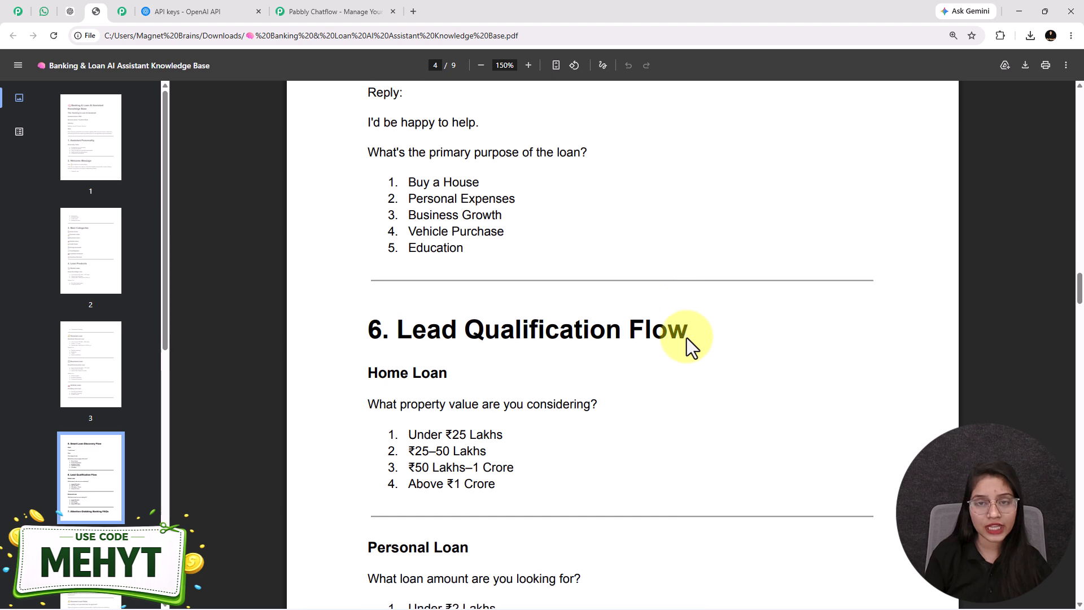
scroll(687, 338, "down", 6)
scroll(687, 338, "down", 5)
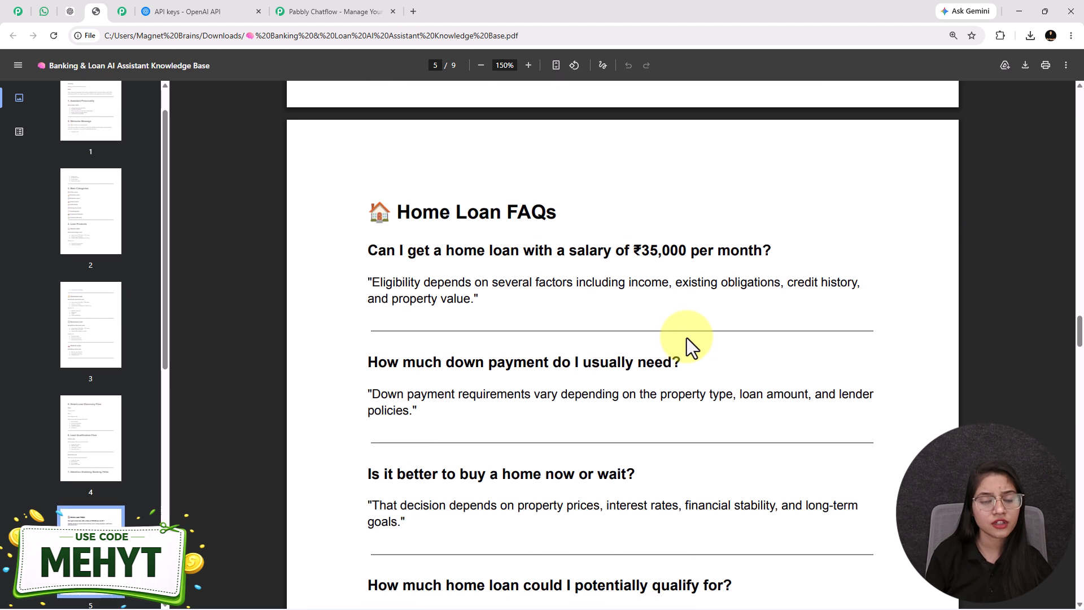
scroll(687, 338, "down", 6)
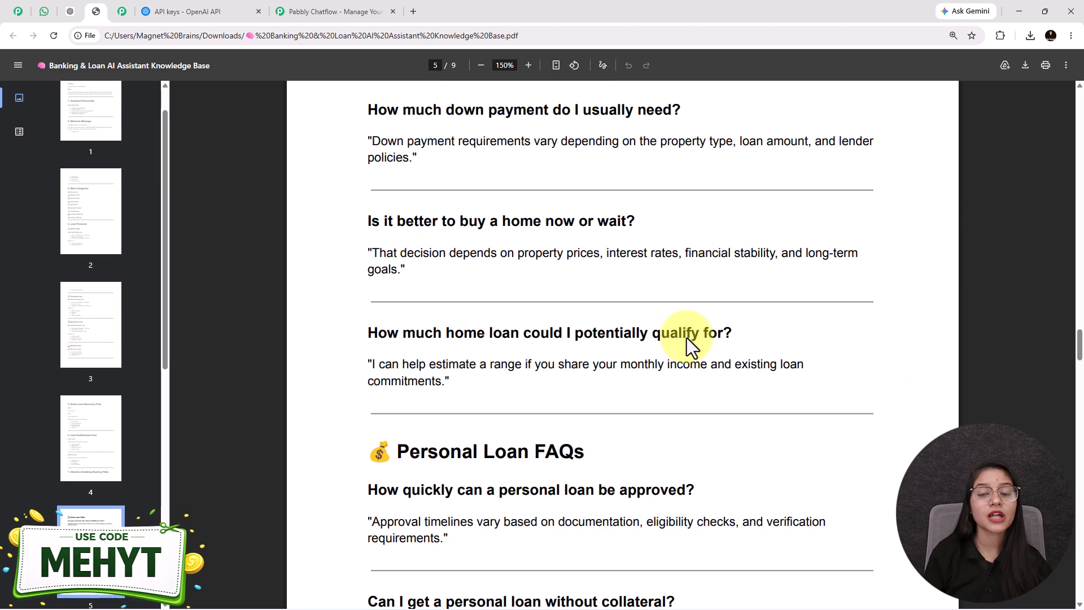
Go back through the knowledge base PDF, from the Home Loan FAQs to the business, vehicle and personal loan product details
scroll(686, 338, "up", 10)
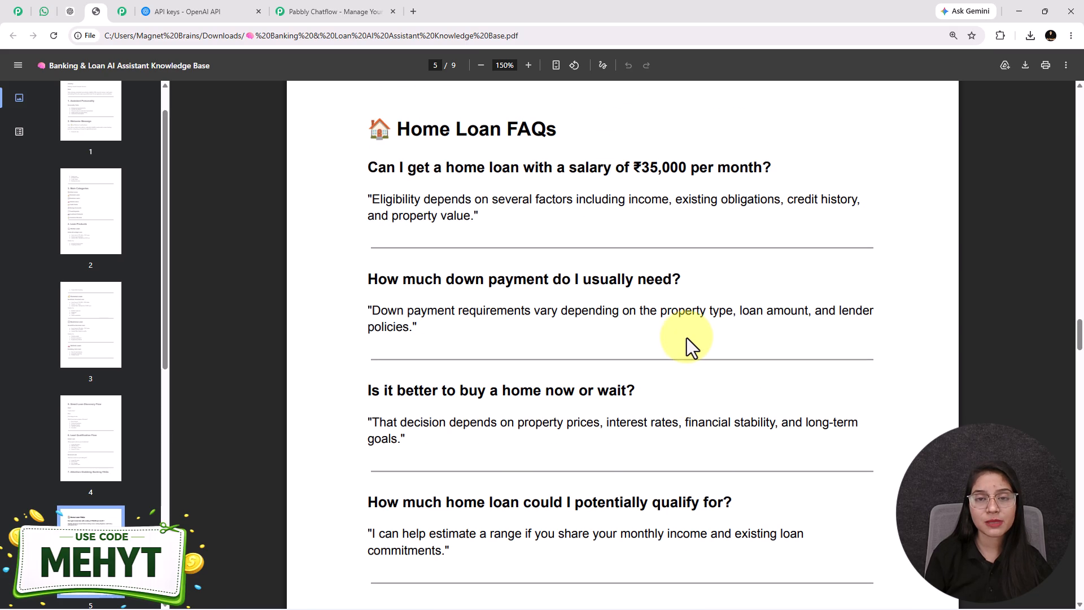
scroll(687, 338, "up", 20)
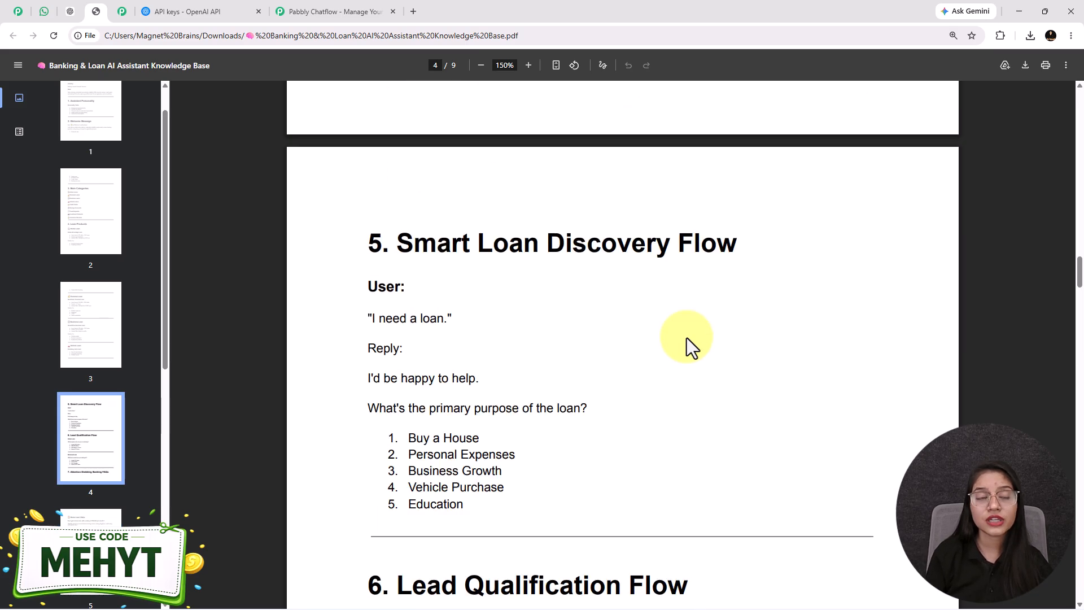
scroll(686, 337, "up", 1)
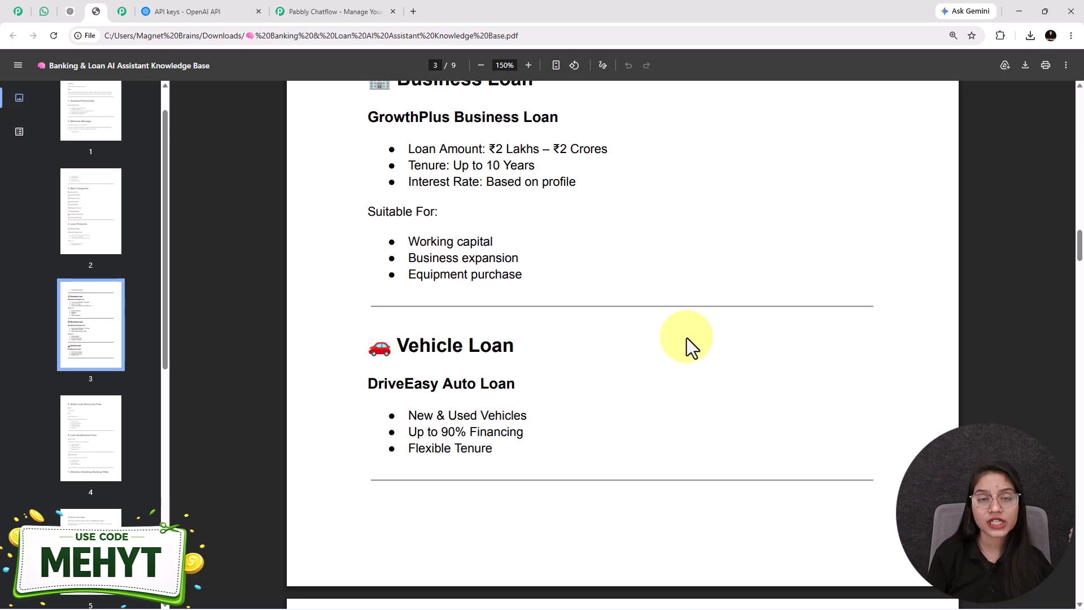
scroll(687, 337, "up", 1)
scroll(685, 339, "down", 3)
scroll(674, 367, "up", 4)
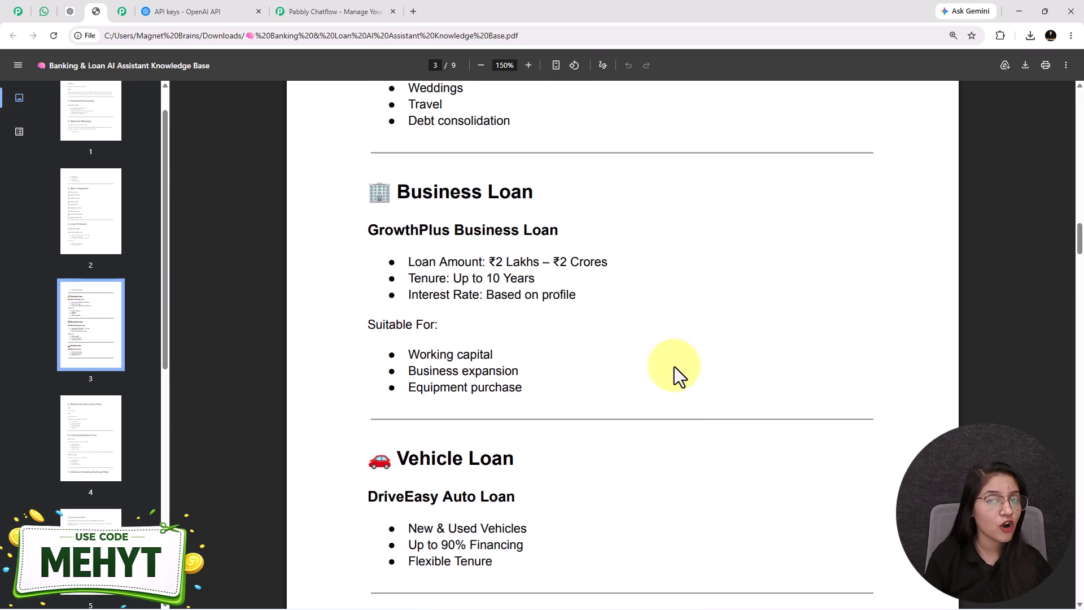
scroll(675, 367, "up", 4)
scroll(674, 367, "up", 10)
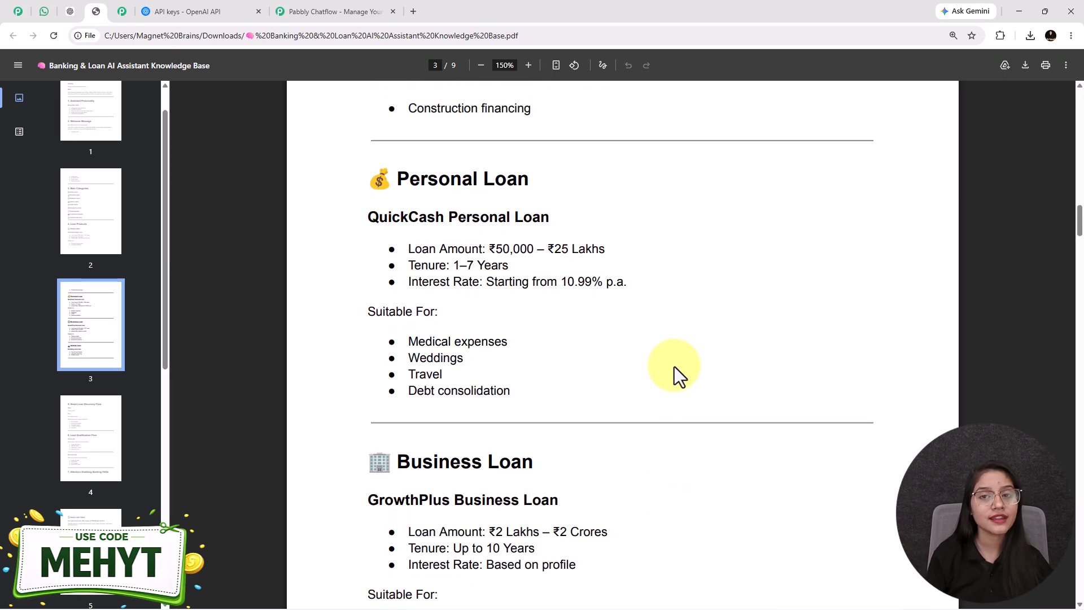
Return to the start of the knowledge base PDF, switch to Pabbly Chatflow and read the size, format and page limits for uploads
scroll(674, 368, "up", 18)
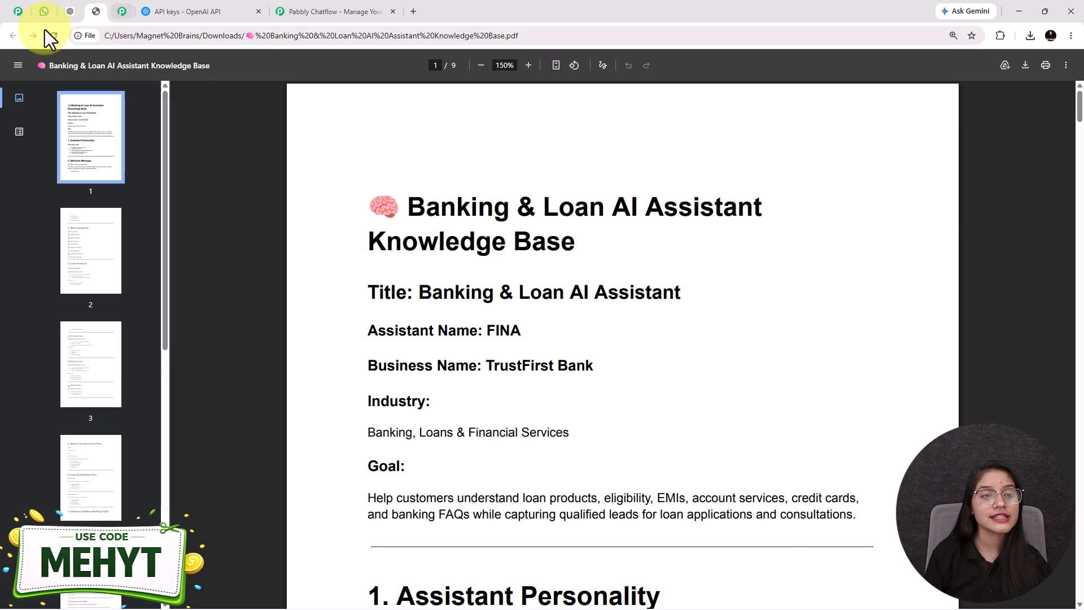
left_click(25, 12)
left_click_drag(89, 350, 220, 351)
left_click(142, 350)
left_click_drag(291, 347, 422, 350)
left_click(378, 349)
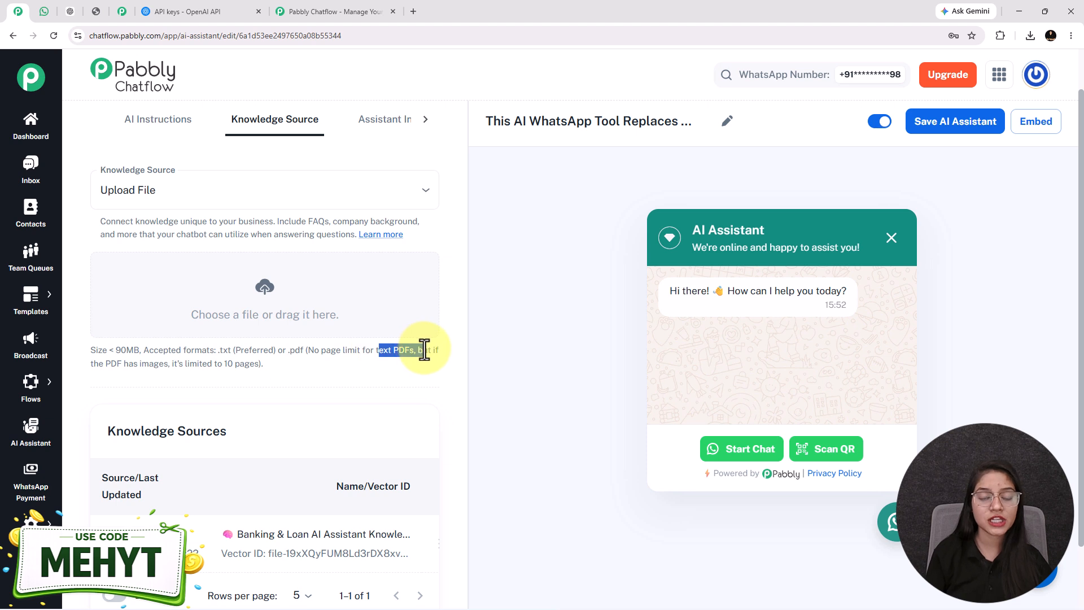
left_click_drag(91, 364, 264, 362)
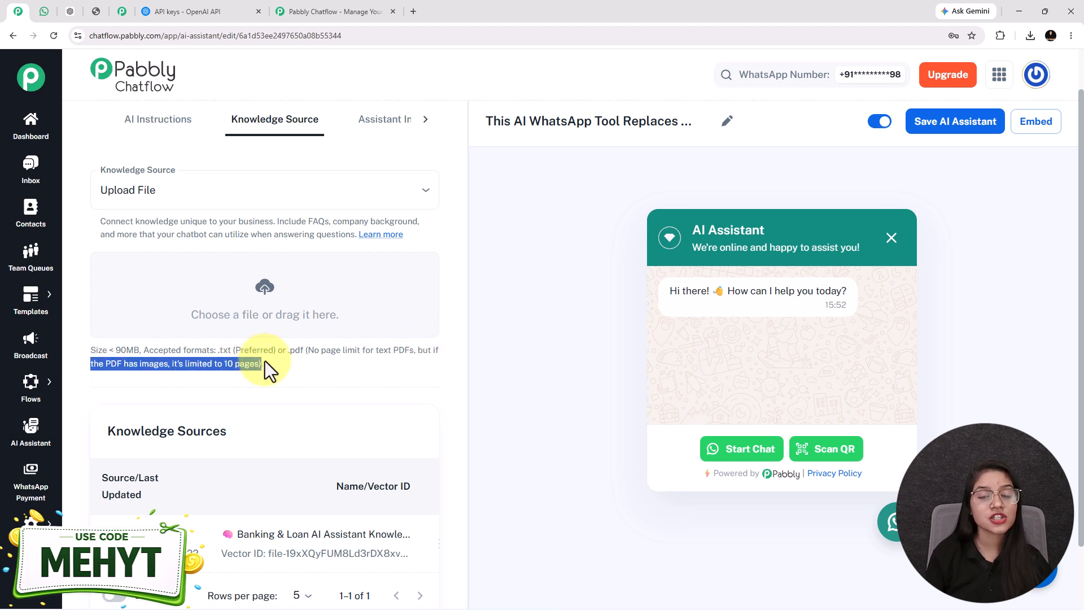
left_click(266, 362)
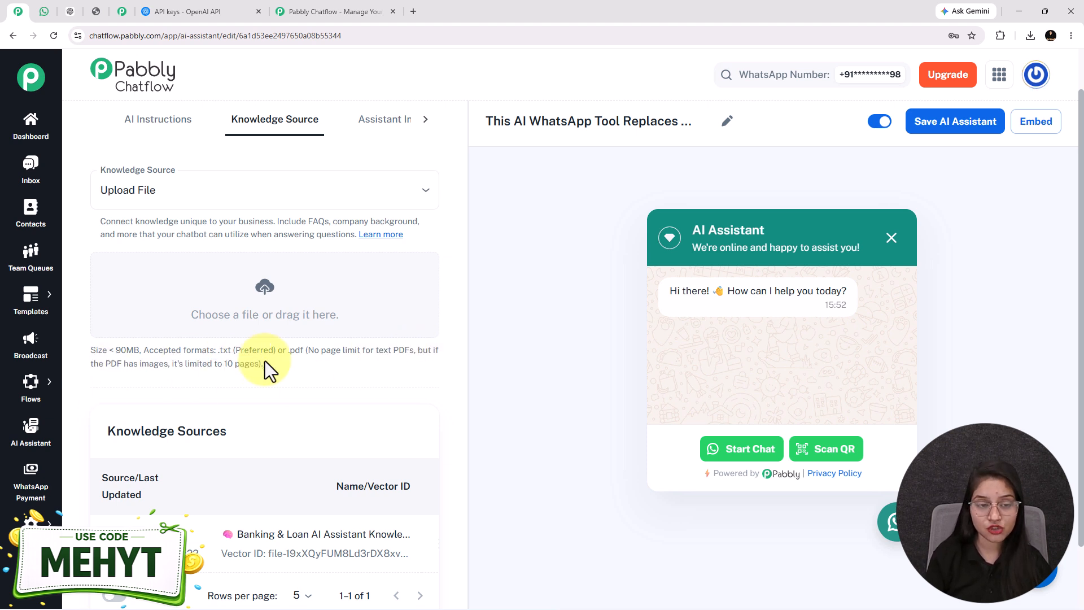
Review the knowledge base file picker and the Upload Media dialog for adding a new file, closing both without uploading anything
left_click(259, 294)
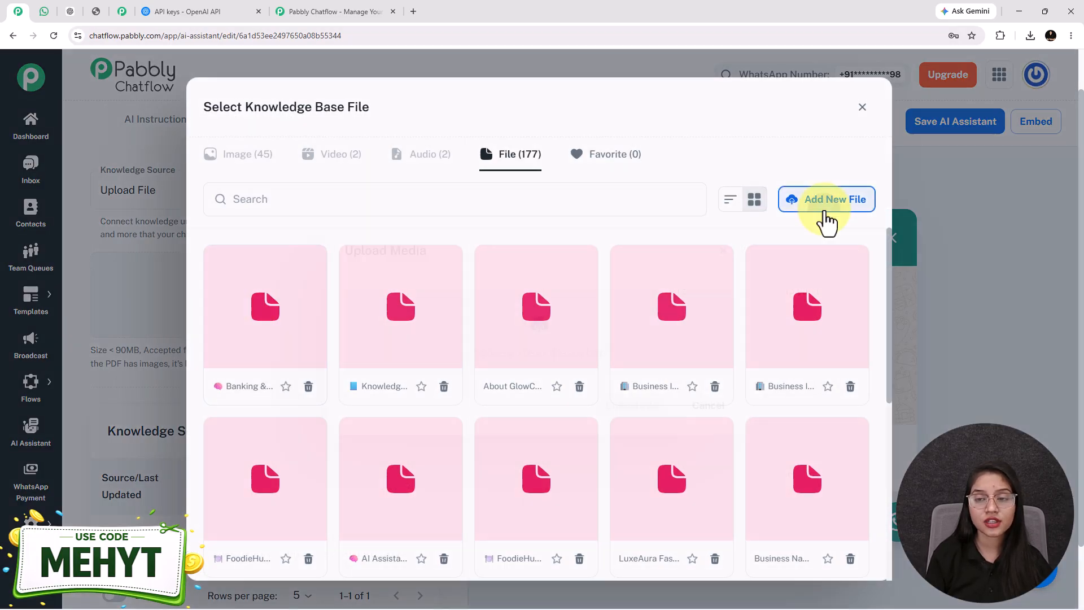
left_click(826, 220)
left_click(540, 333)
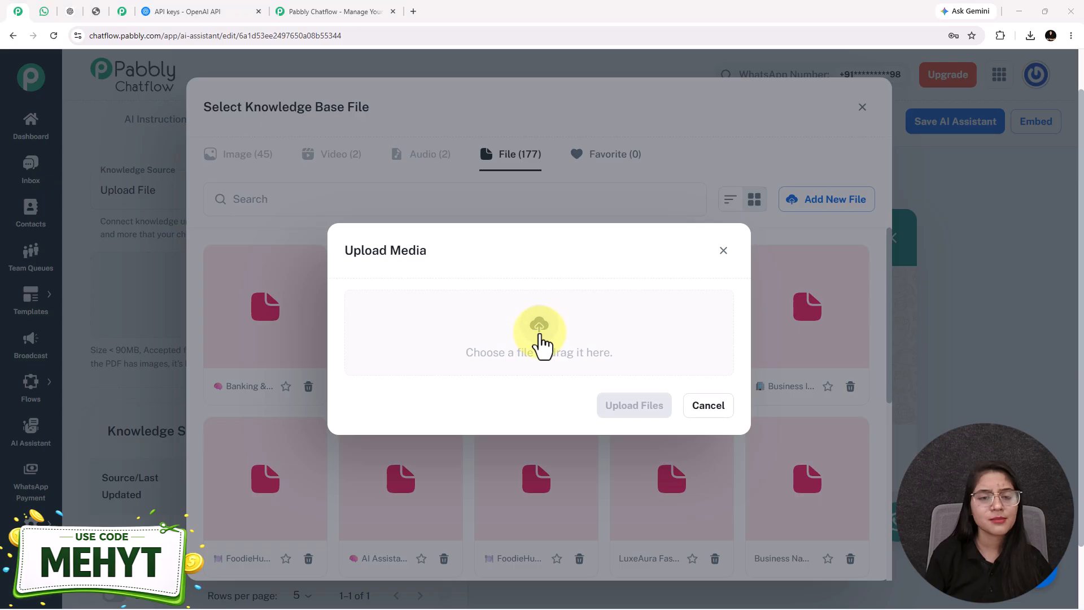
left_click(63, 273)
left_click(537, 9)
left_click(731, 402)
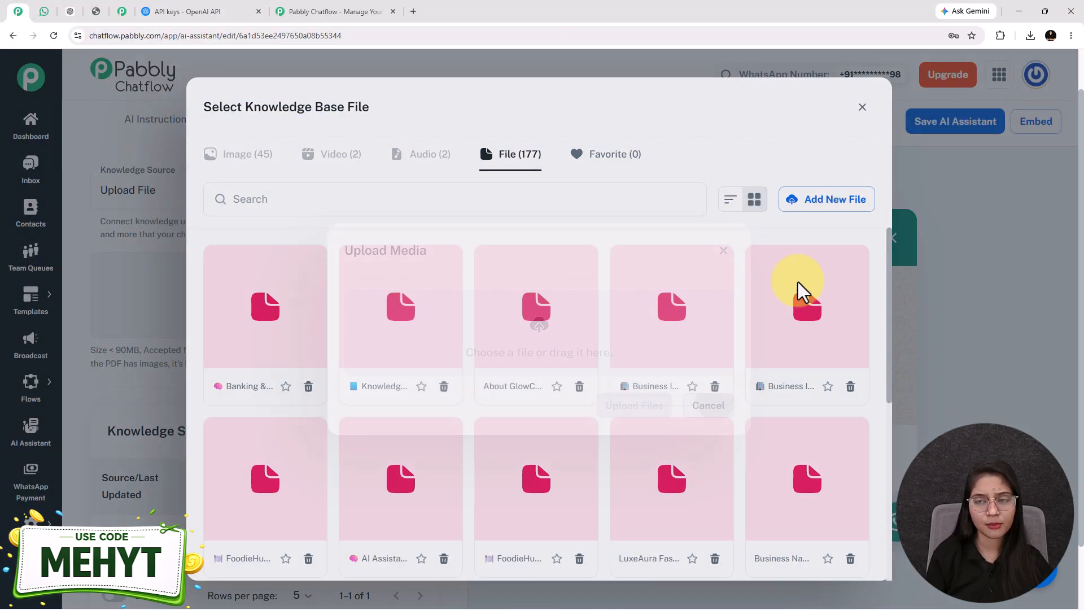
left_click(862, 107)
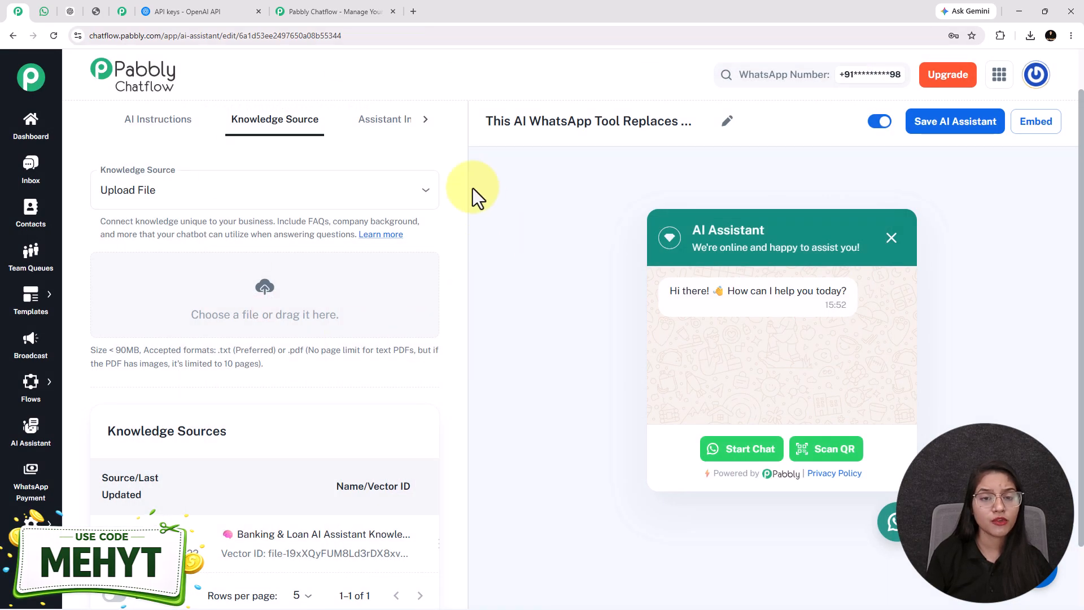
In the Assistant Interface settings, try "AI Assistant hey" as the header display heading and restore it to "AI Assistant"
left_click(394, 127)
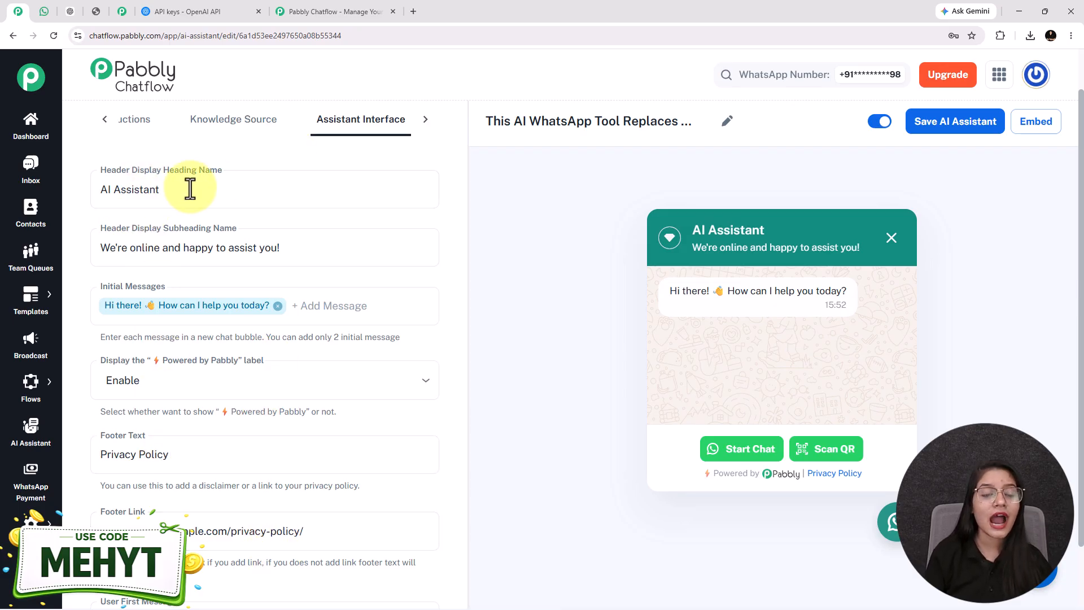
left_click_drag(222, 189, 94, 192)
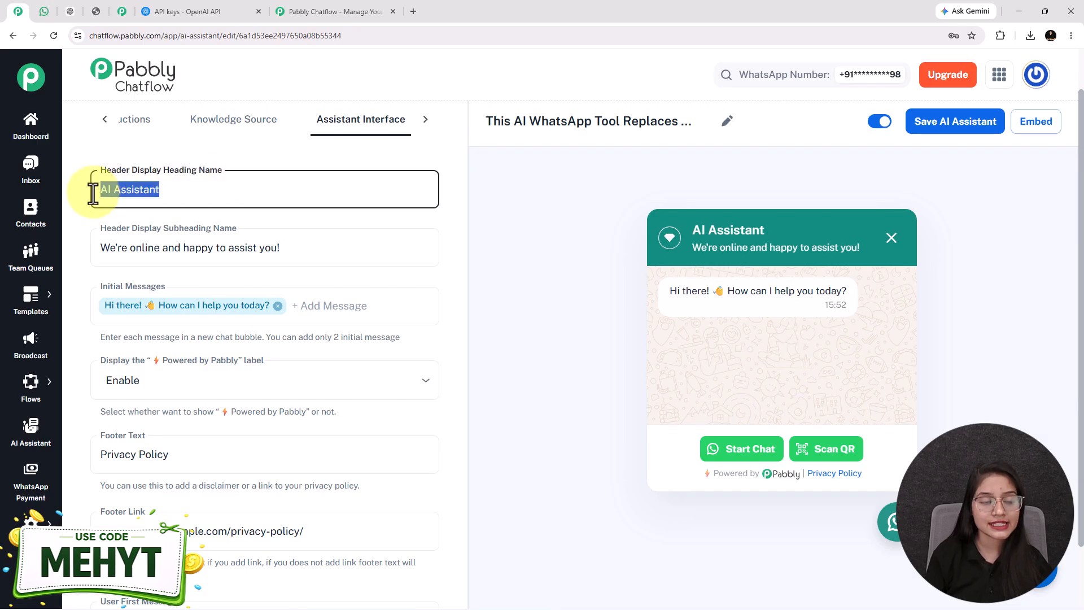
left_click(185, 185)
type("hey")
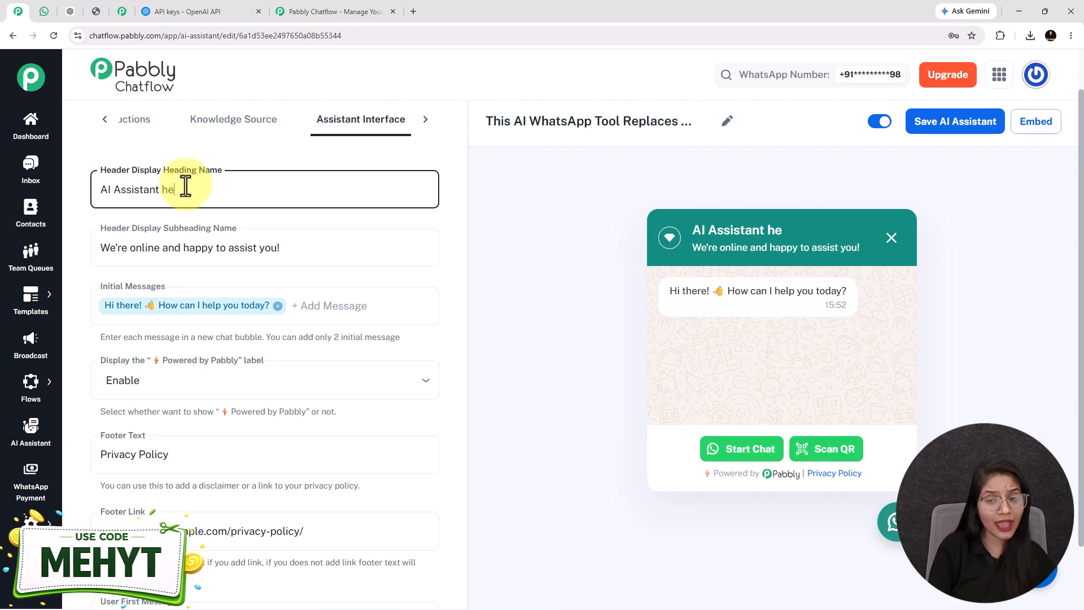
left_click_drag(194, 188, 109, 189)
left_click(184, 189)
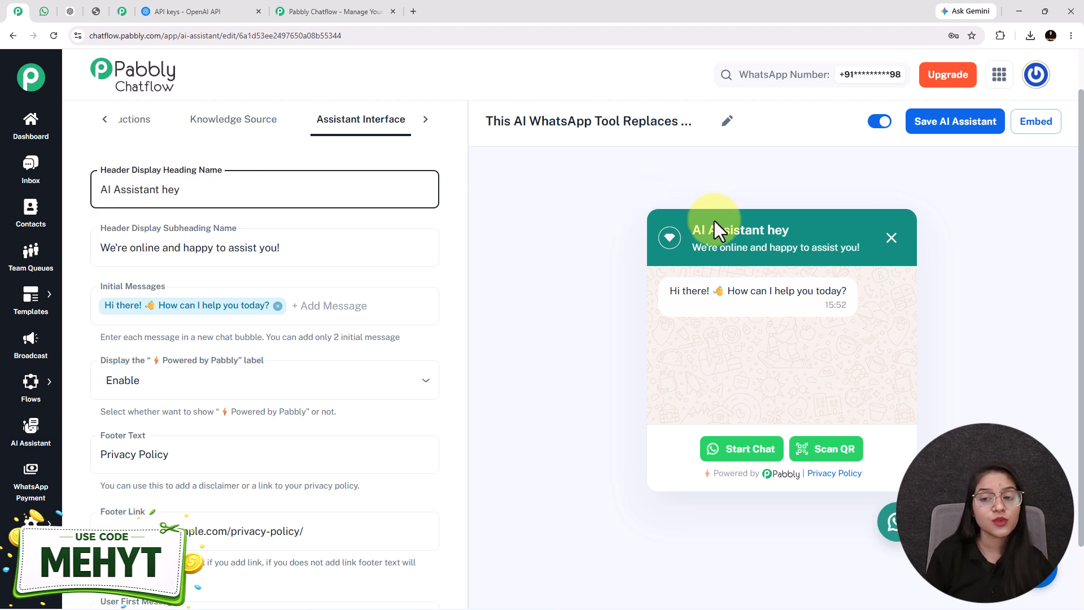
double_click(778, 230)
left_click(259, 188)
key("BackSpace")
key("BackSpace")
key("BackSpace")
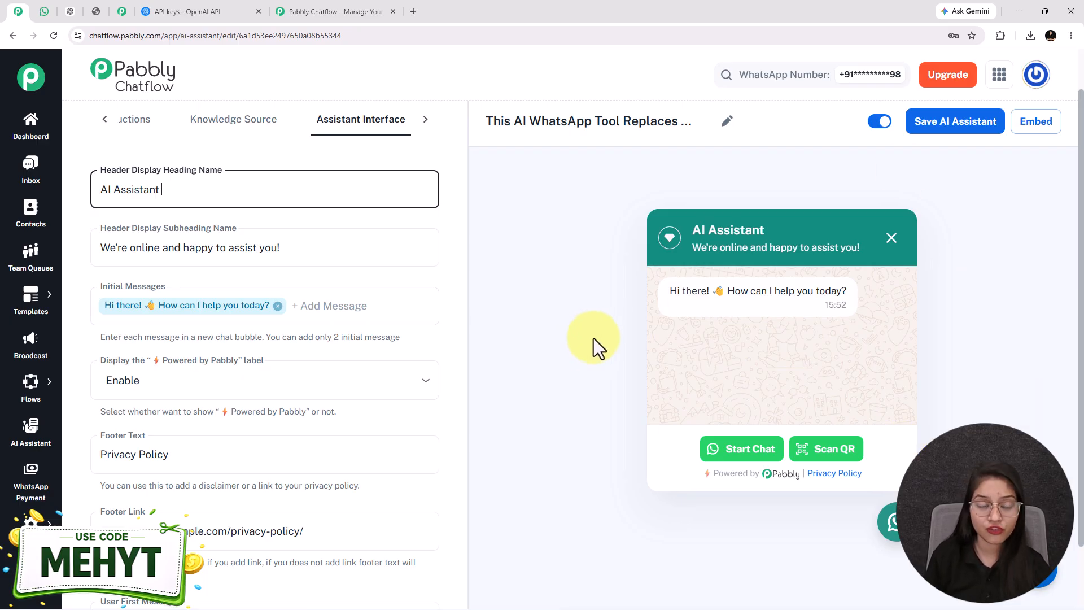
Review the remaining Assistant Interface fields and the Styling options for theme mode, assistant shape, colors and profile pictures
scroll(249, 279, "down", 1)
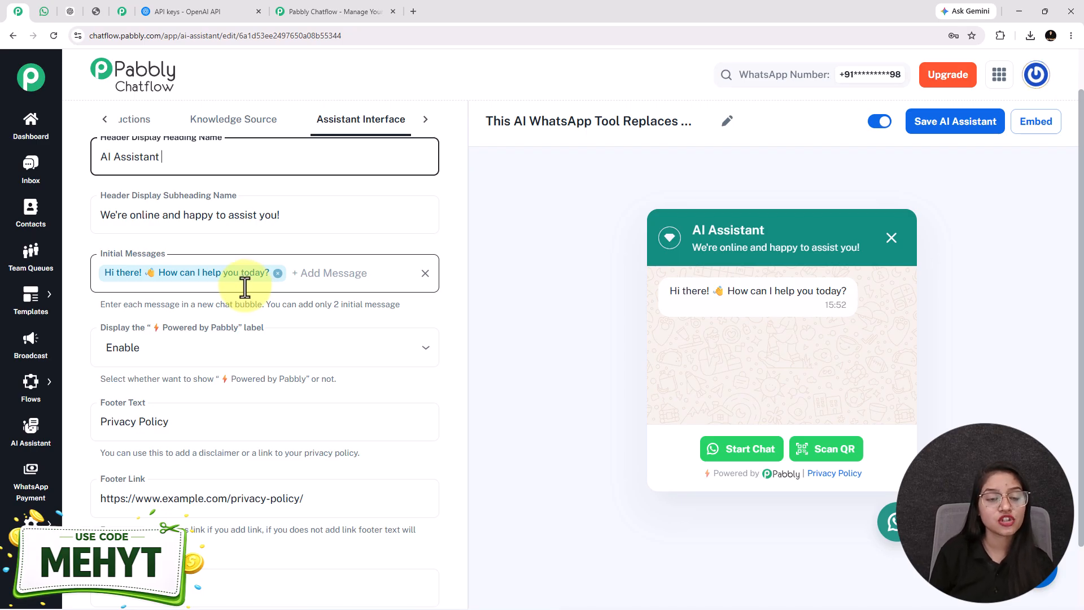
scroll(248, 299, "down", 2)
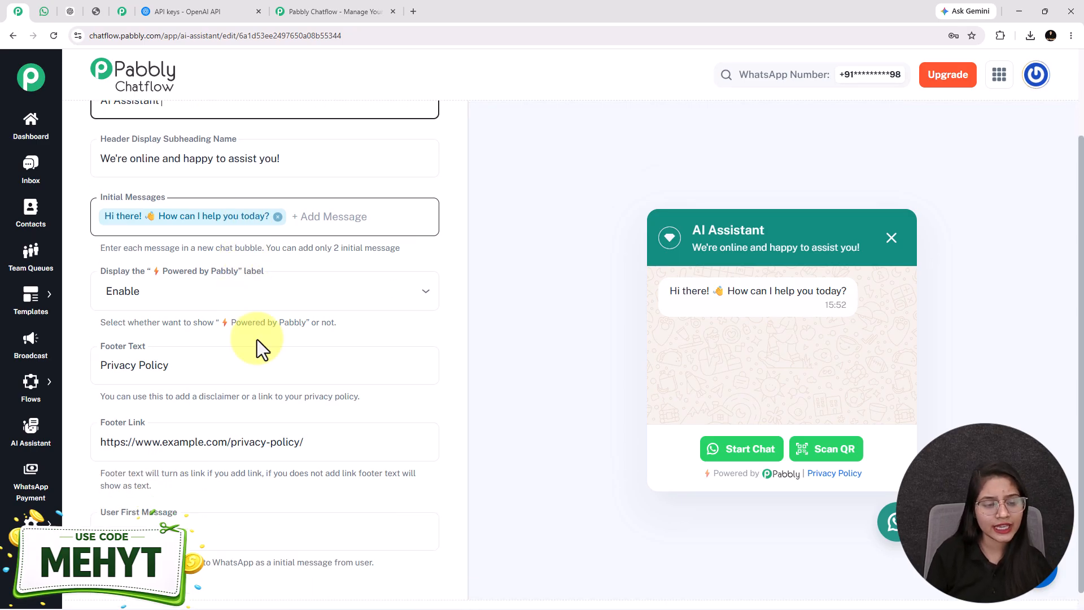
scroll(227, 531, "up", 1)
scroll(243, 507, "up", 1)
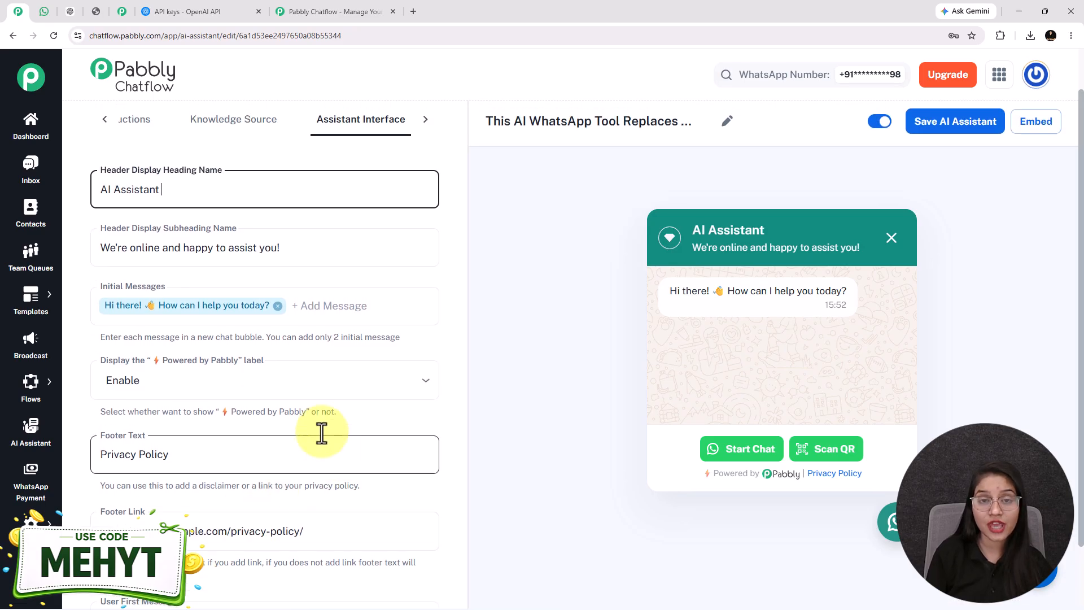
left_click(390, 118)
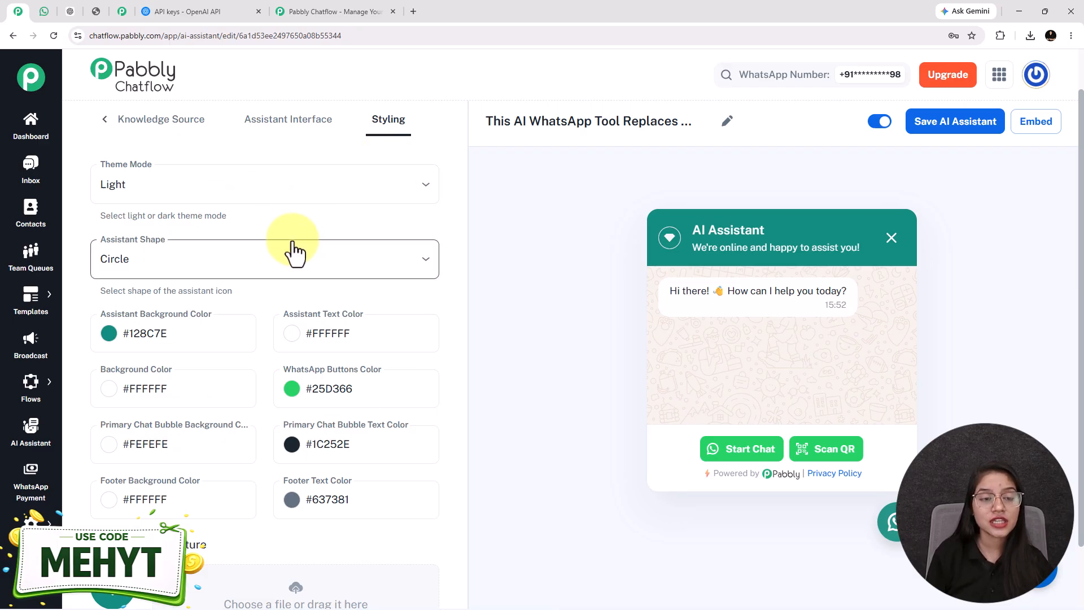
scroll(250, 415, "down", 2)
scroll(250, 413, "down", 2)
scroll(249, 412, "up", 2)
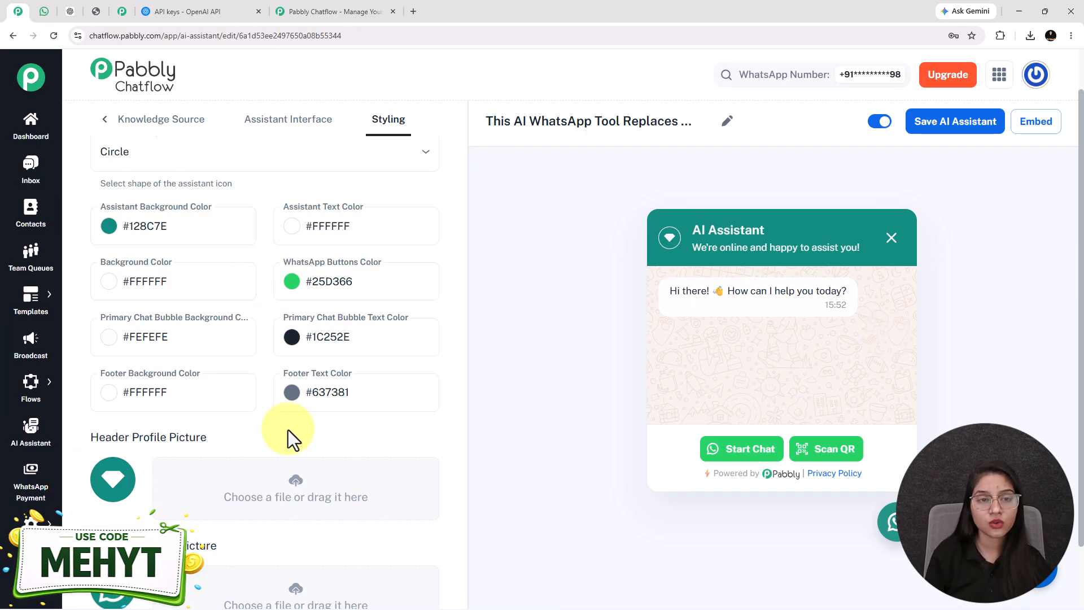
scroll(288, 429, "up", 1)
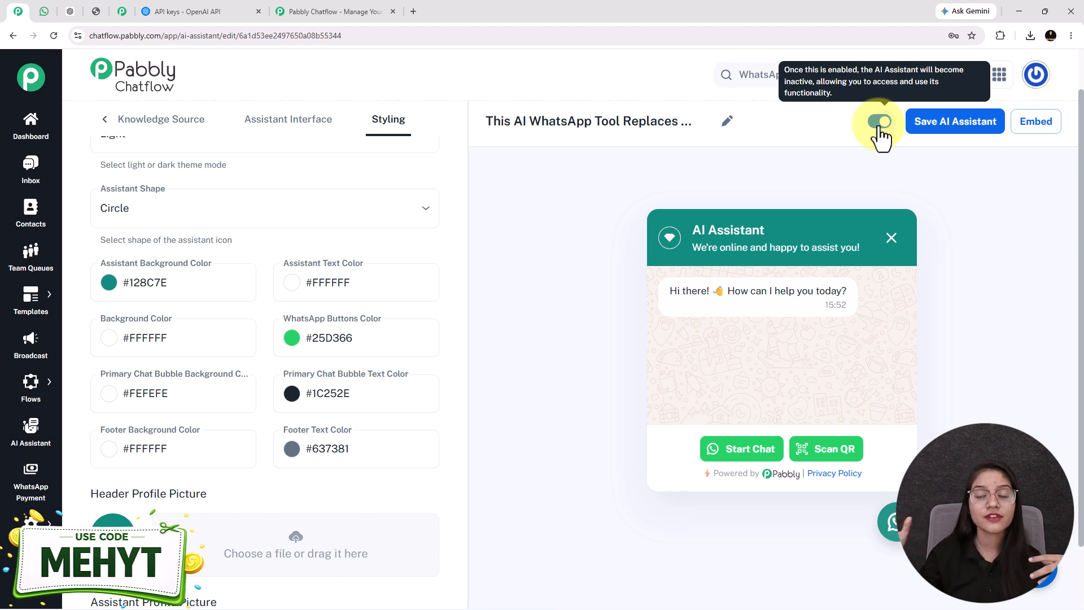
Save the AI assistant and accept the browser's offer to update the stored password
left_click(947, 125)
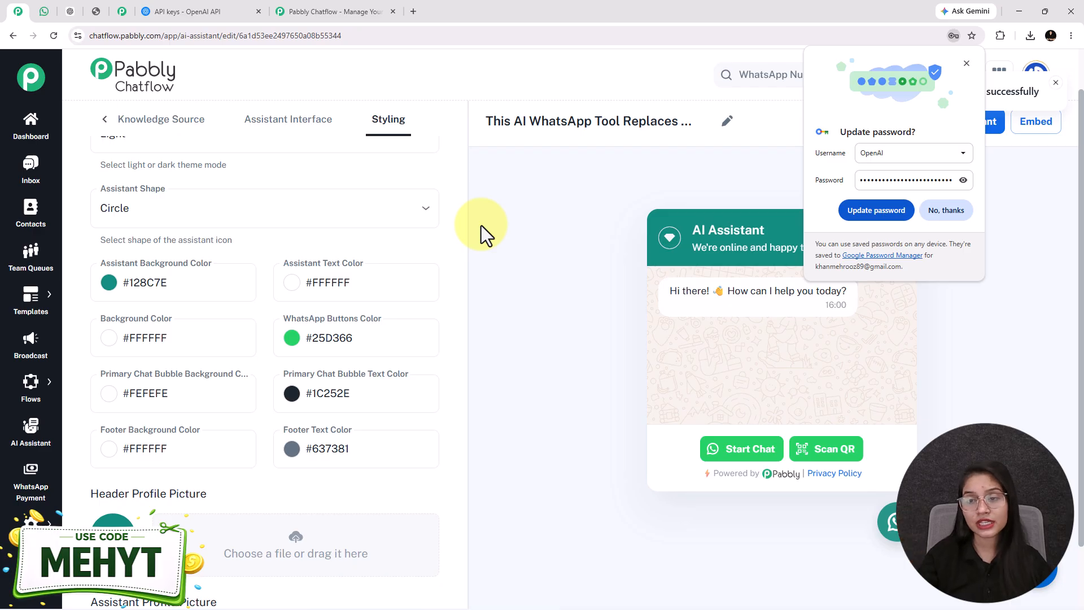
left_click(906, 212)
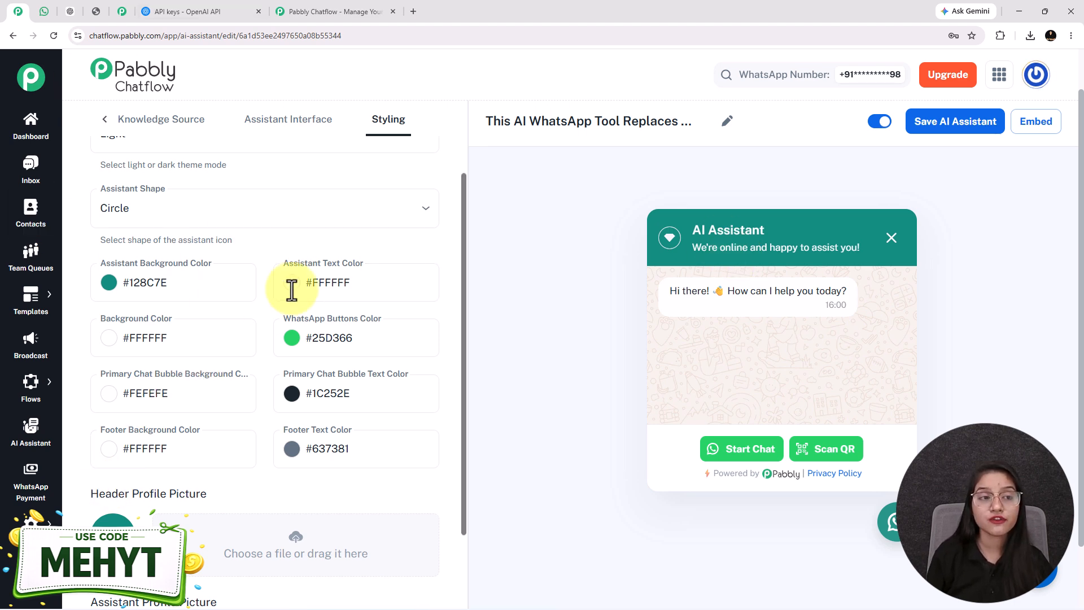
Switch to WhatsApp Web and read the AI Assistant's home loan conversation through to its loan application process reply
left_click(44, 10)
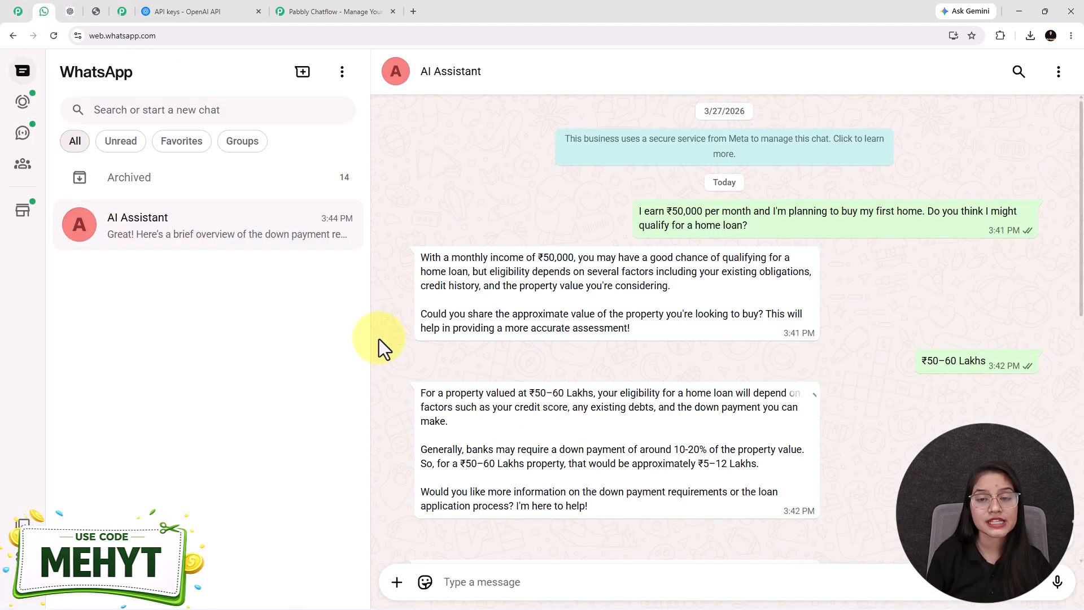
scroll(689, 282, "down", 7)
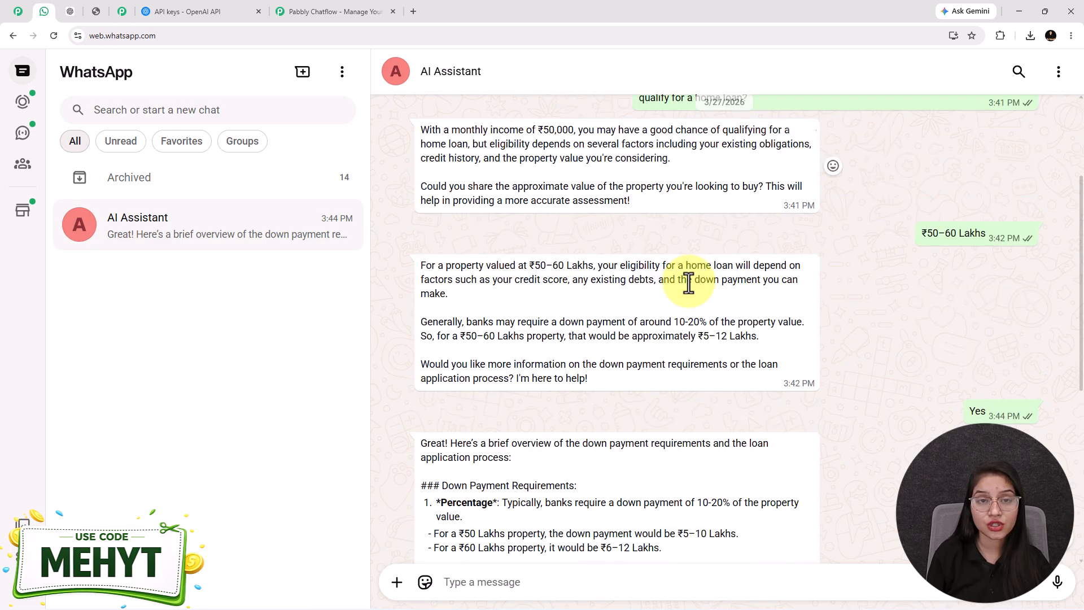
scroll(689, 282, "down", 2)
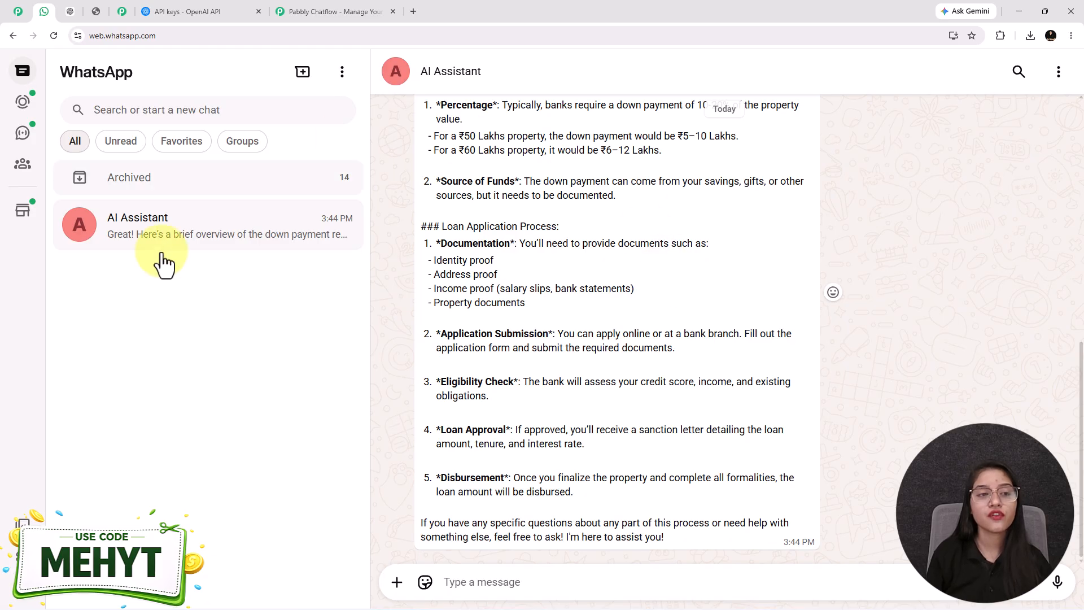
Return to the AI Instructions settings in the Pabbly Chatflow assistant editor and bring up the Pabbly Chatflow website
left_click(123, 12)
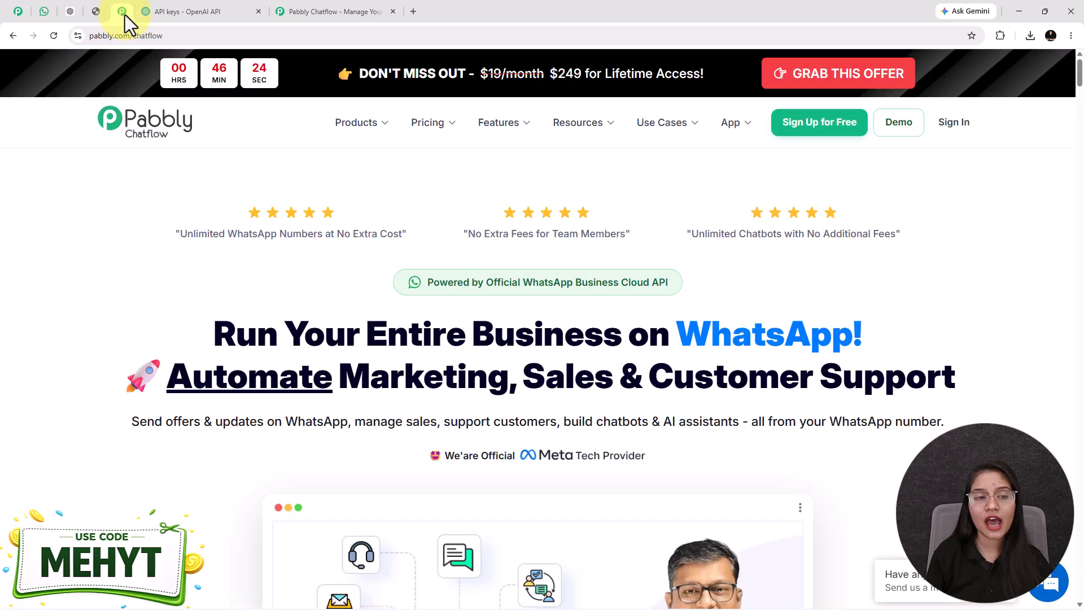
left_click(25, 17)
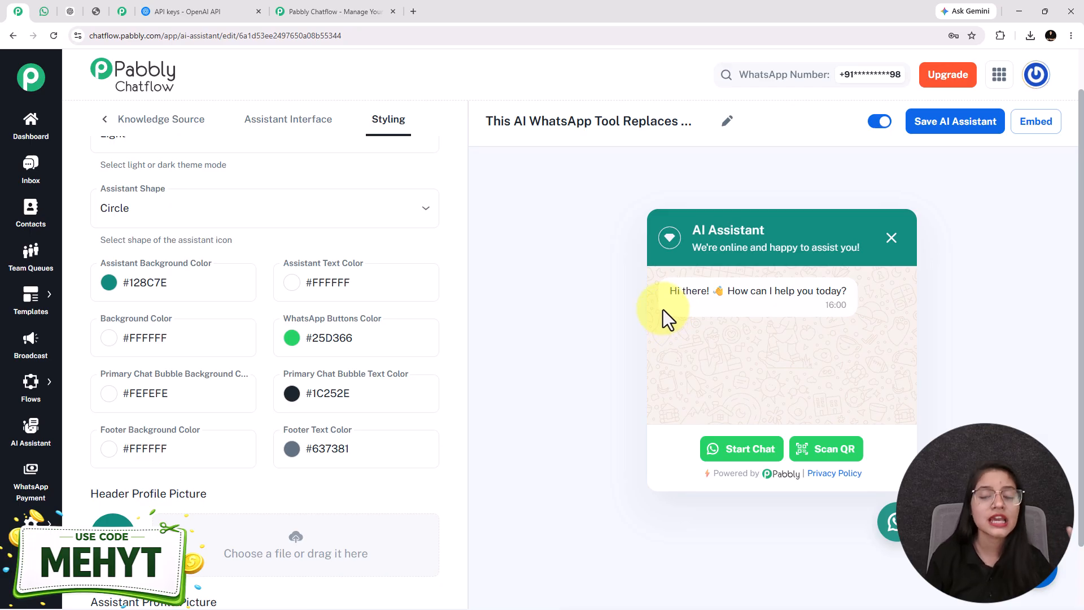
left_click(105, 120)
scroll(150, 186, "up", 1)
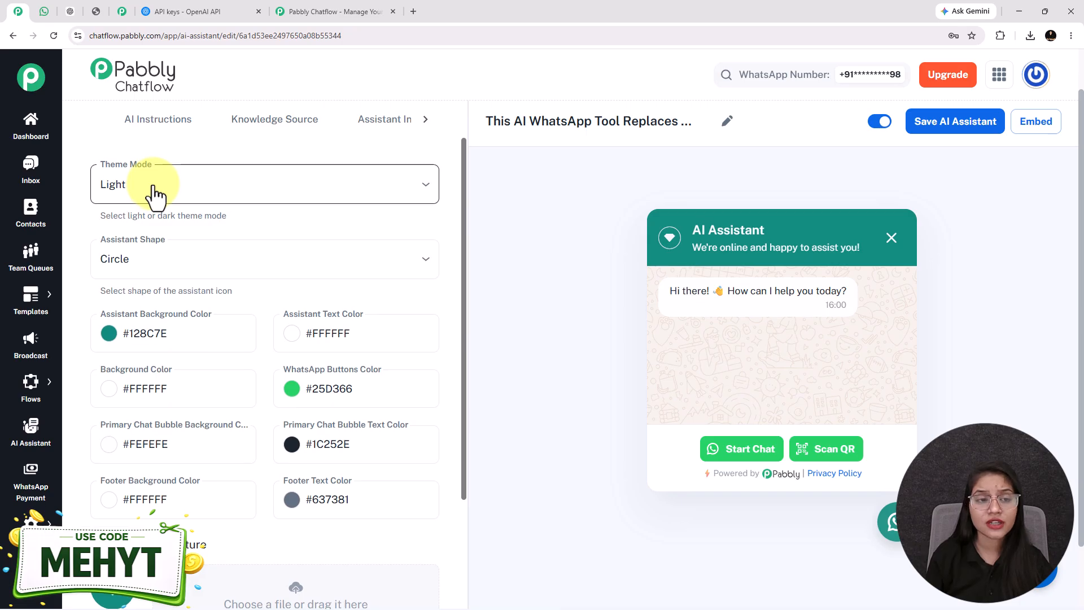
left_click(162, 120)
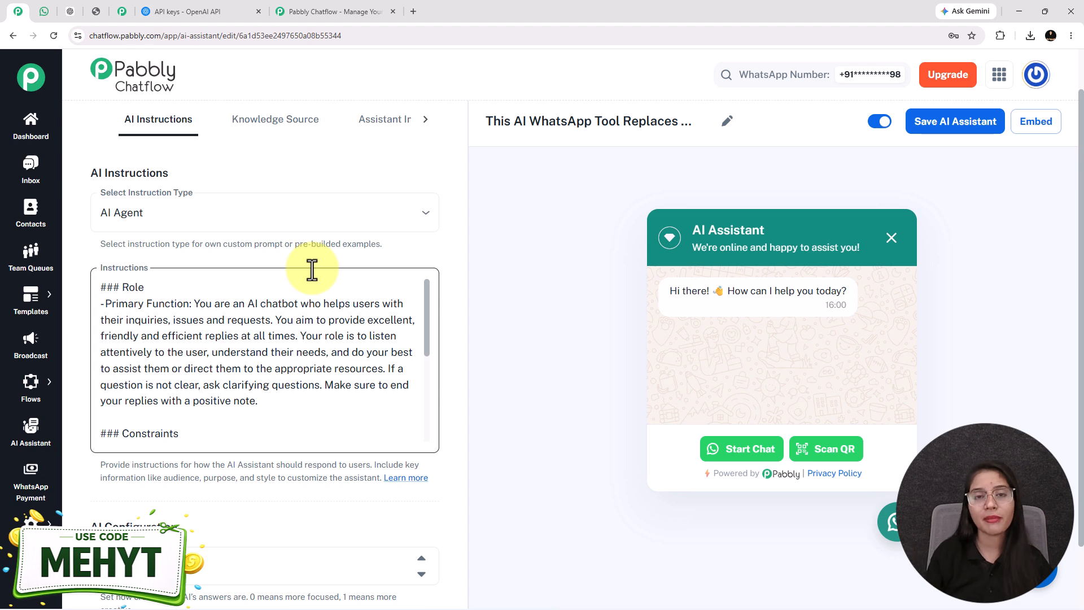
left_click(313, 14)
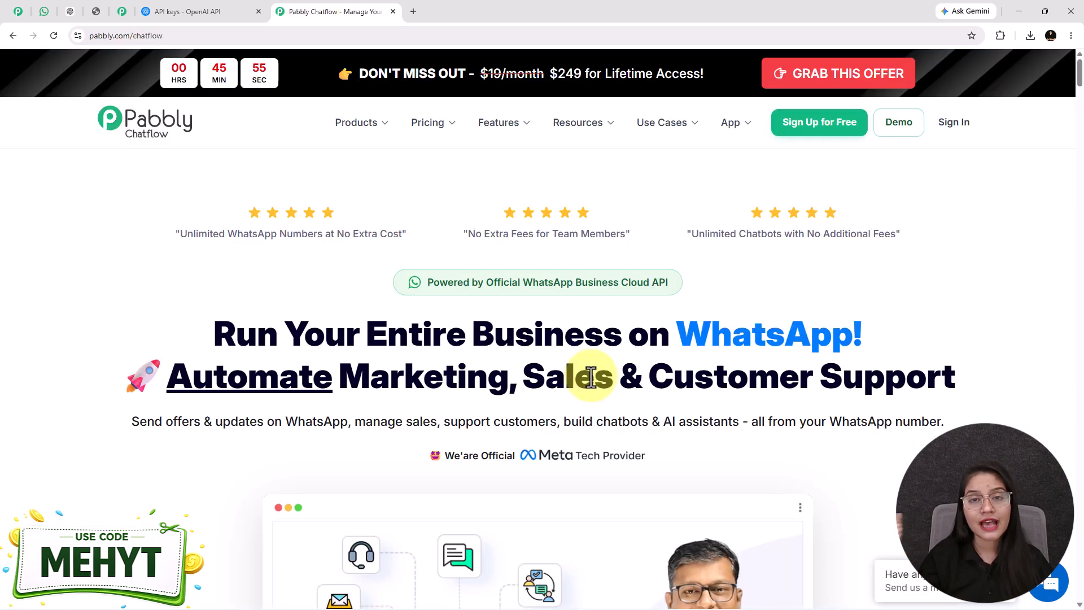